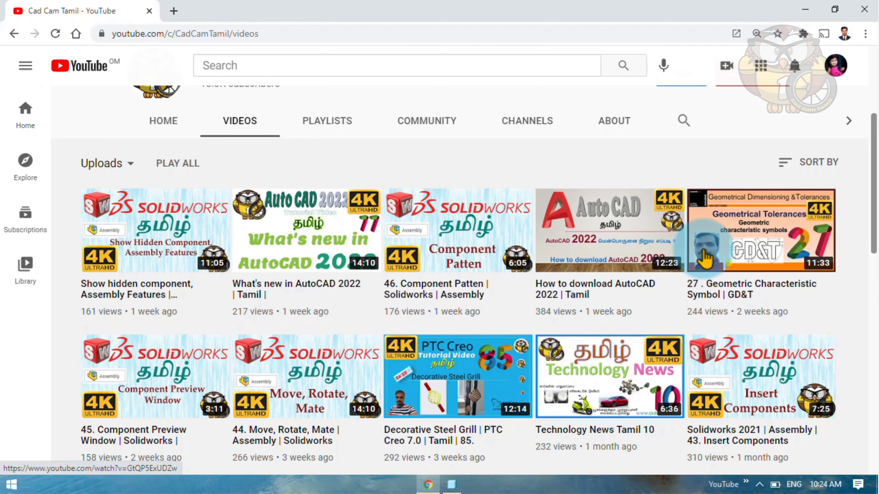
Open the "Solidworks 2021 | Tamil | 41. Part Exercises" video from the channel's uploads, check its playback quality options, and return to the video list.
scroll(443, 374, "down", 2)
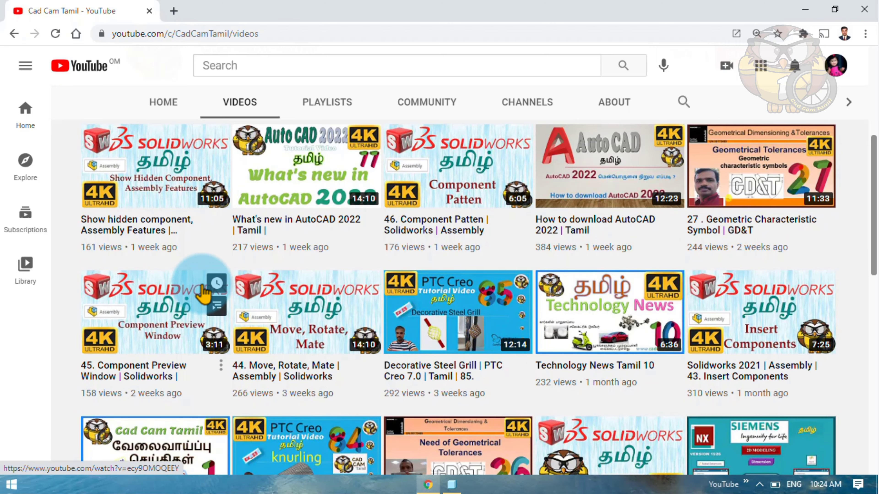
scroll(355, 335, "down", 2)
scroll(492, 356, "down", 4)
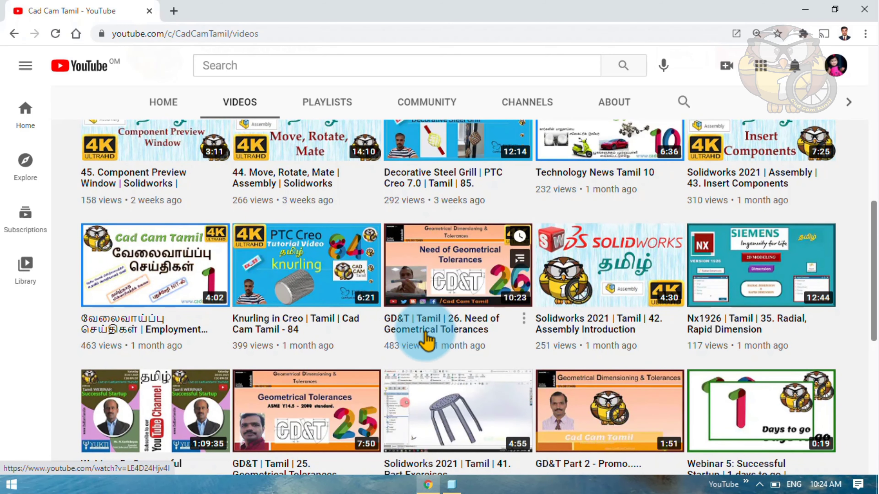
left_click(453, 418)
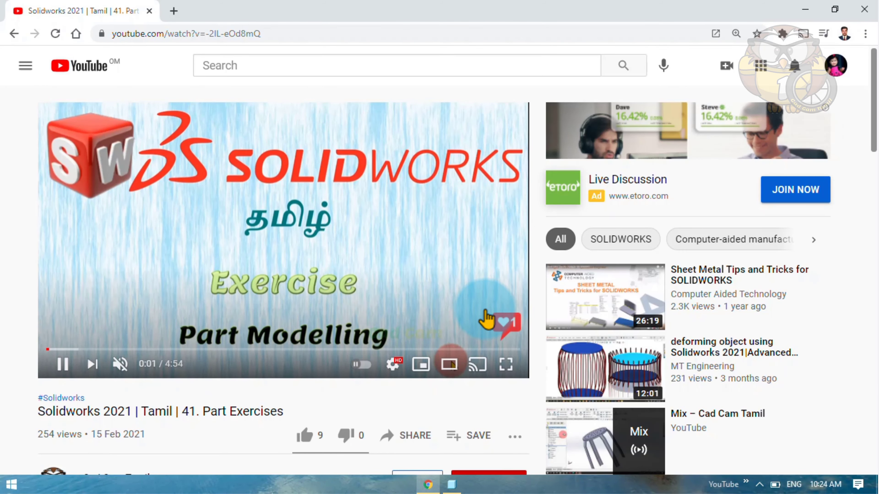
left_click(398, 370)
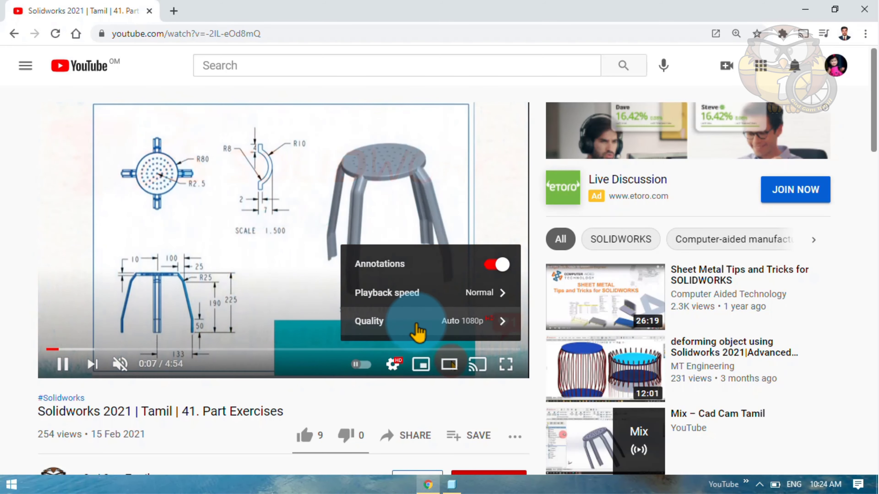
left_click(470, 324)
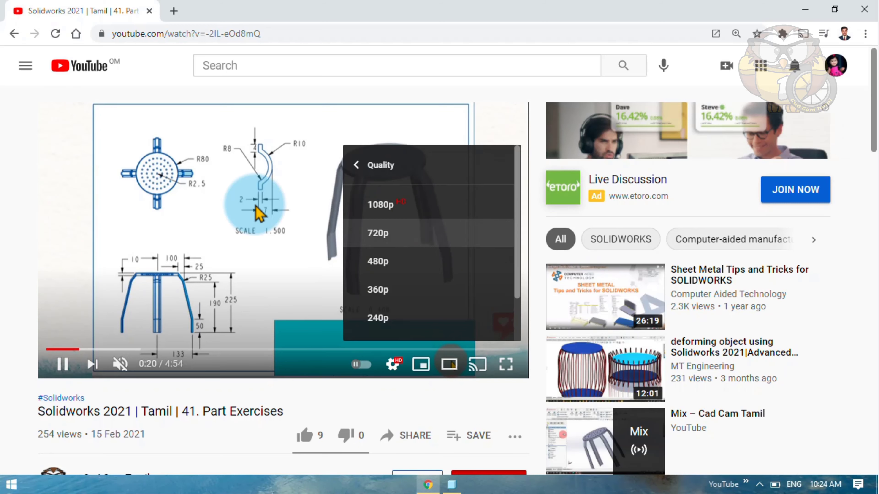
left_click(16, 34)
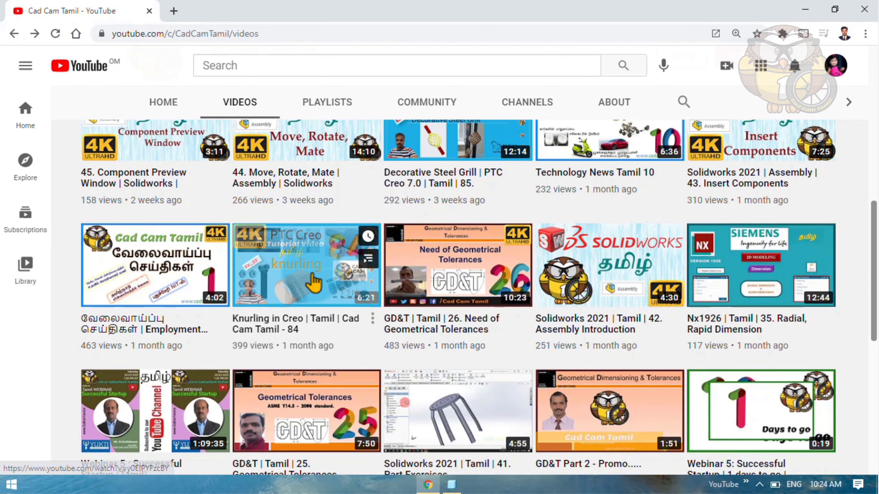
Open the "Knurling in Creo | Tamil | Cad Cam Tamil - 84" video and review its full range of playback quality options.
left_click(318, 297)
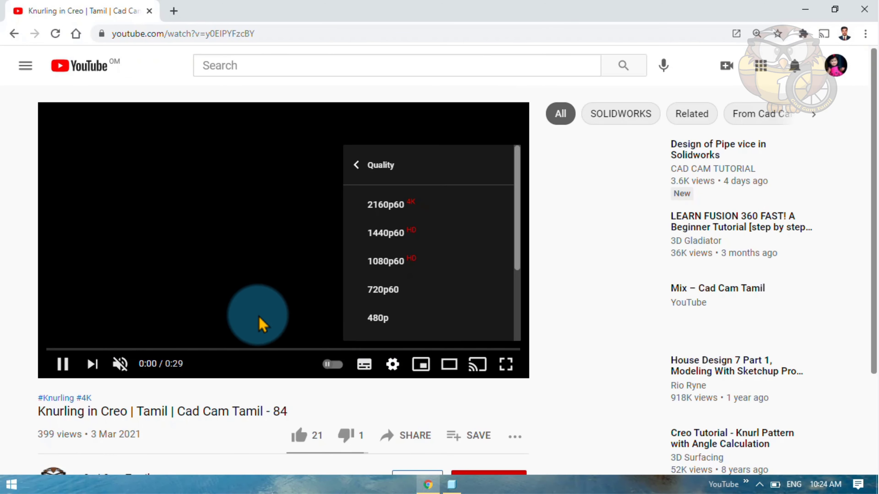
left_click(393, 364)
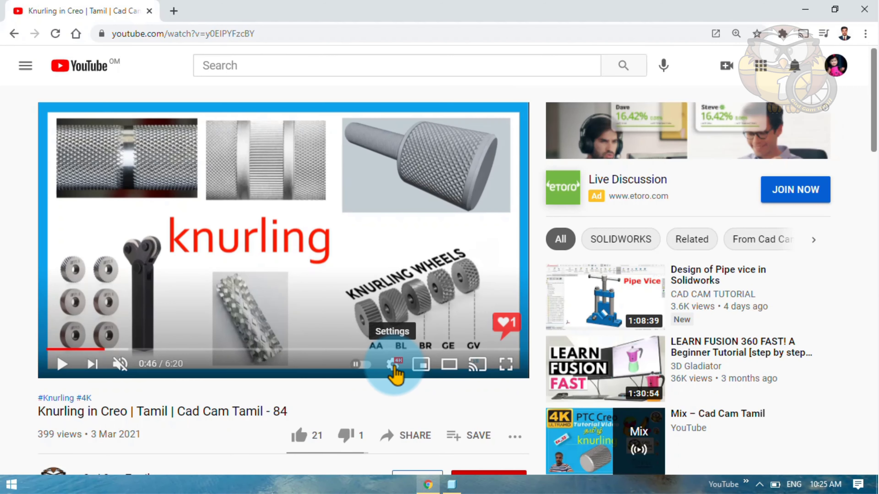
left_click(393, 364)
left_click(497, 322)
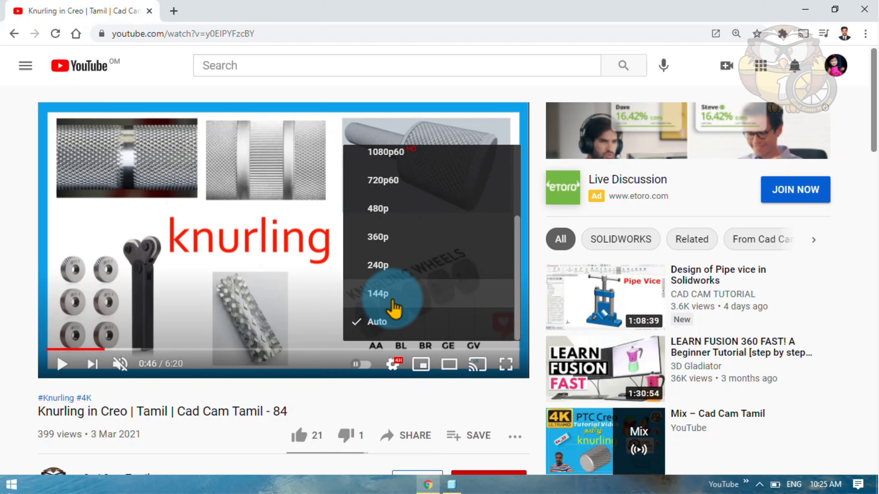
scroll(401, 304, "up", 3)
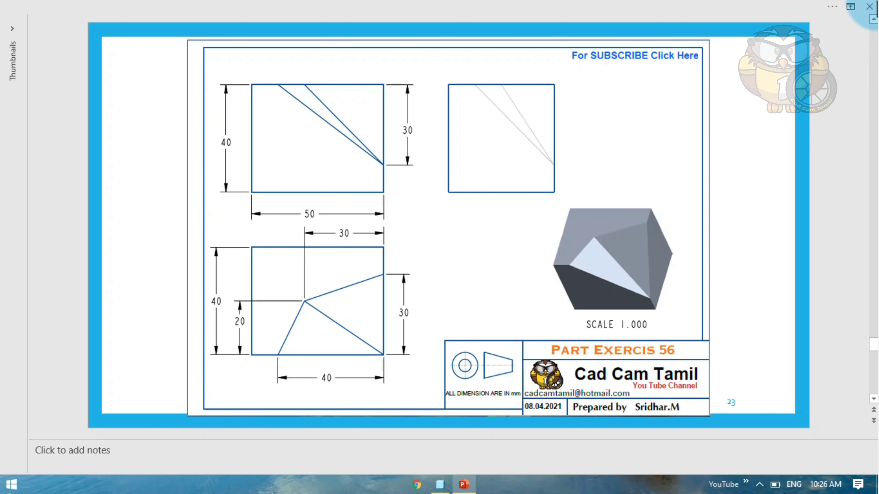
Switch to Creo Parametric and create a new solid part from the mmns_part_solid_rel template.
left_click(440, 484)
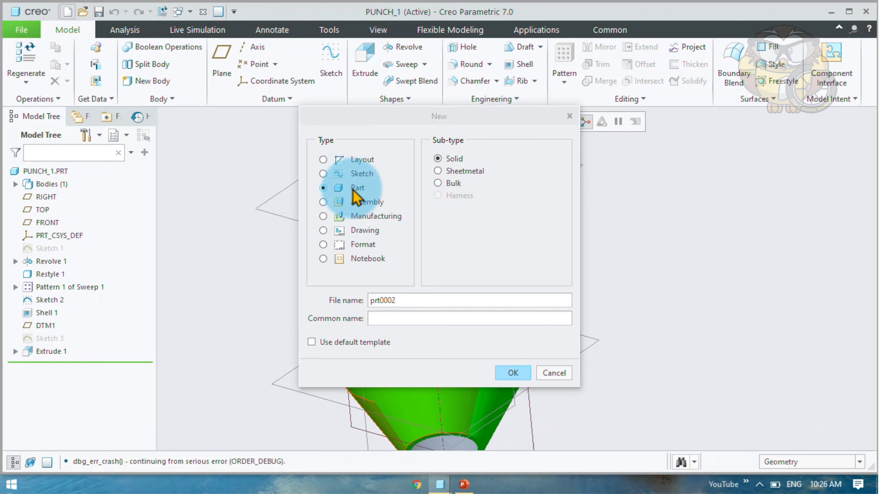
left_click_drag(408, 121, 575, 76)
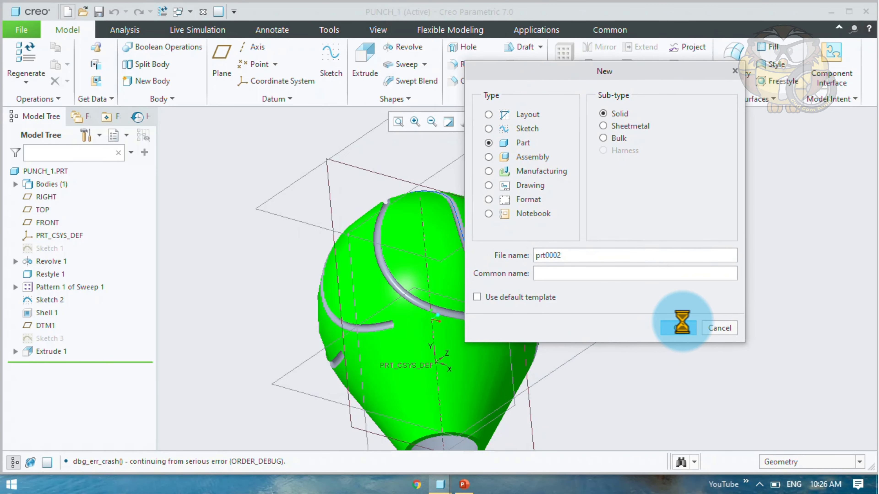
scroll(392, 197, "down", 3)
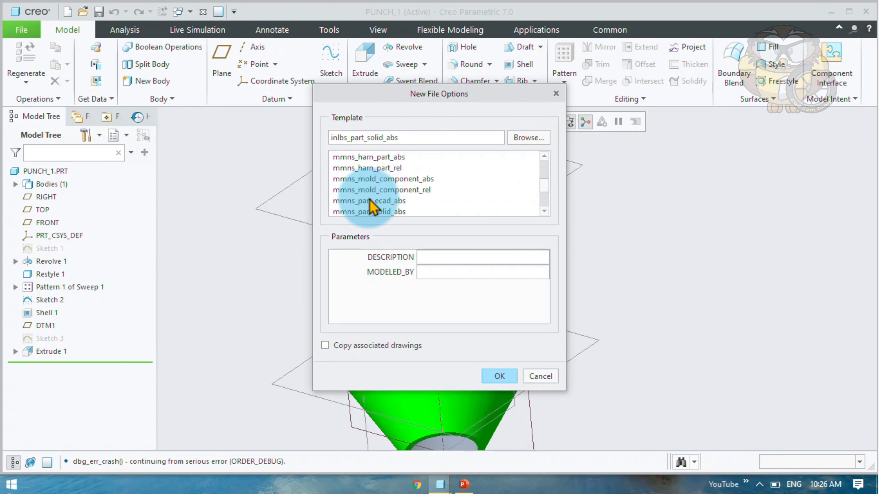
scroll(364, 198, "down", 1)
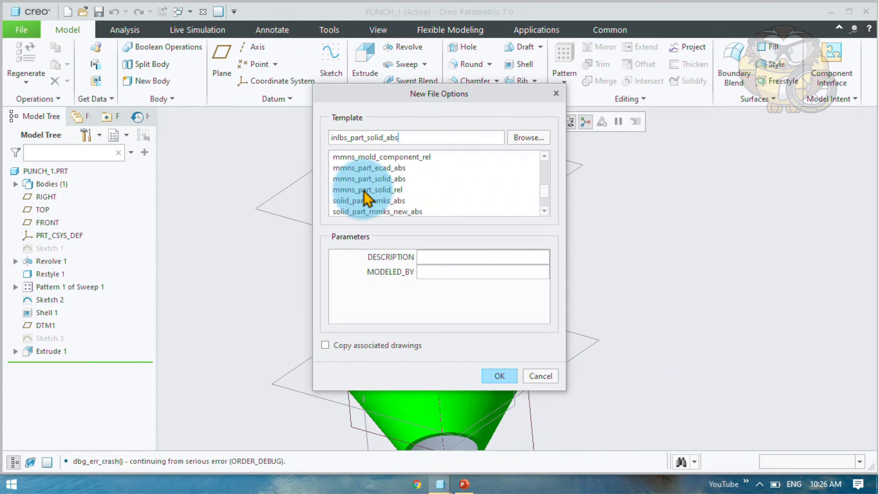
left_click(367, 190)
left_click(499, 376)
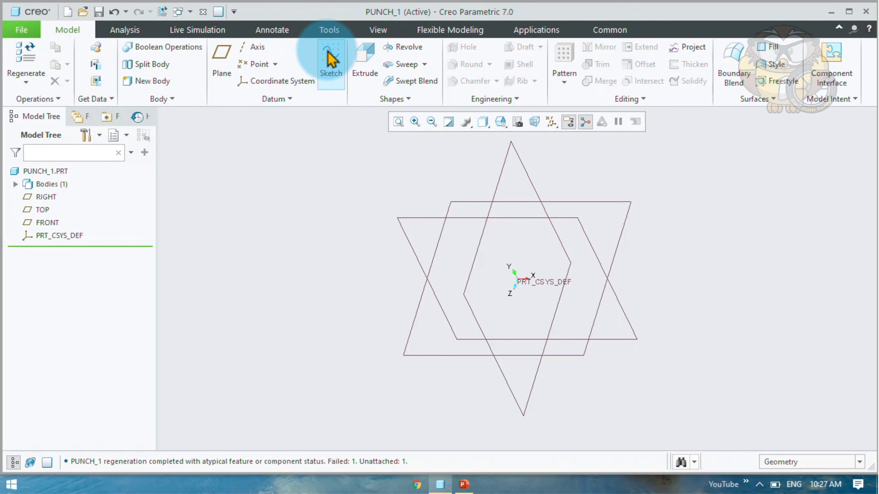
Start a sketch on the TOP plane with the default orientation and turn the view parallel to the sketch plane.
left_click(330, 59)
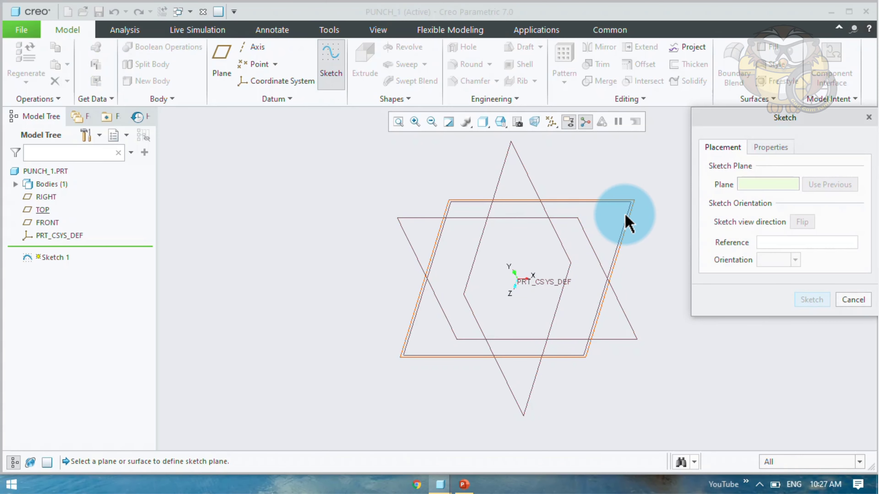
left_click(627, 223)
left_click(812, 300)
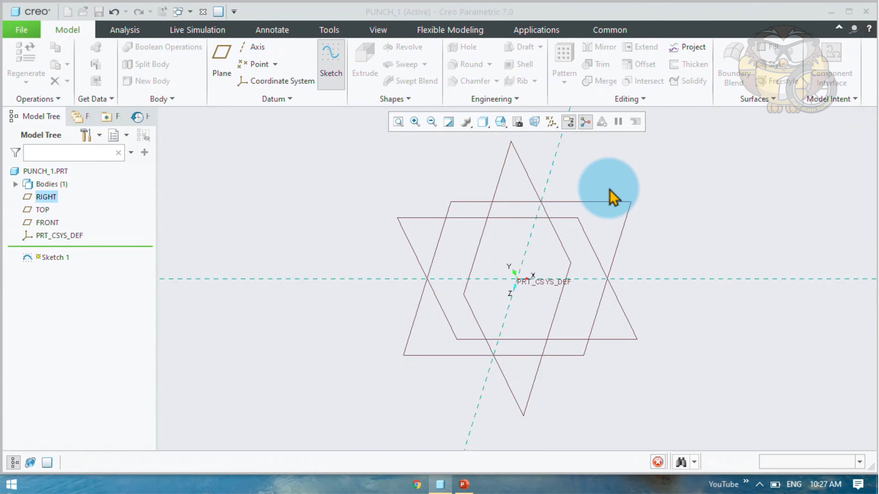
left_click(560, 121)
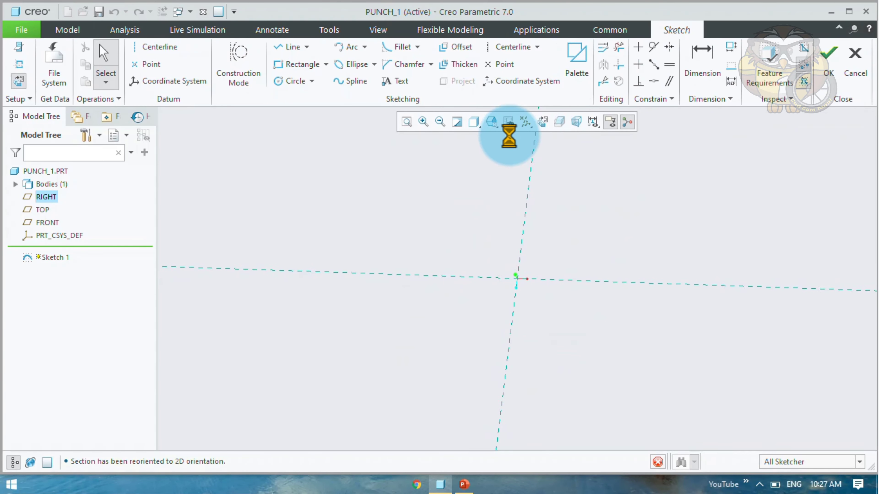
Sketch a vertical and a horizontal centerline along the sketch references through the origin.
left_click(511, 52)
left_click(519, 177)
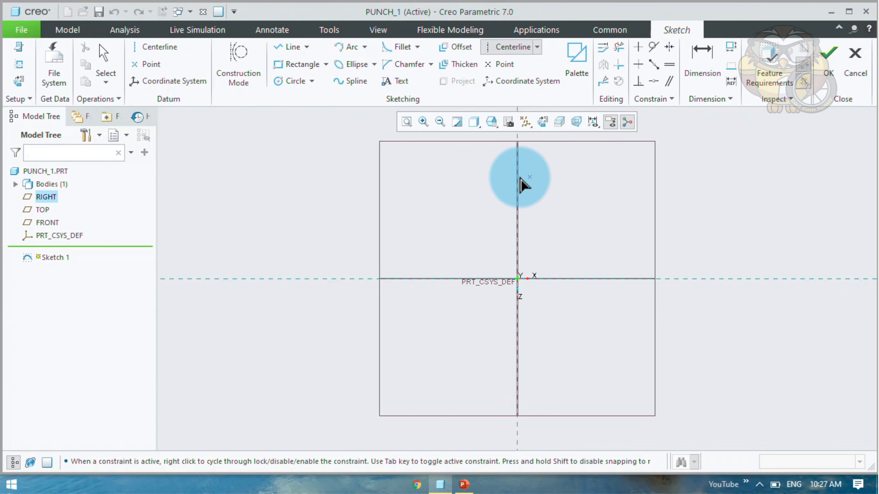
left_click(519, 308)
left_click(746, 304)
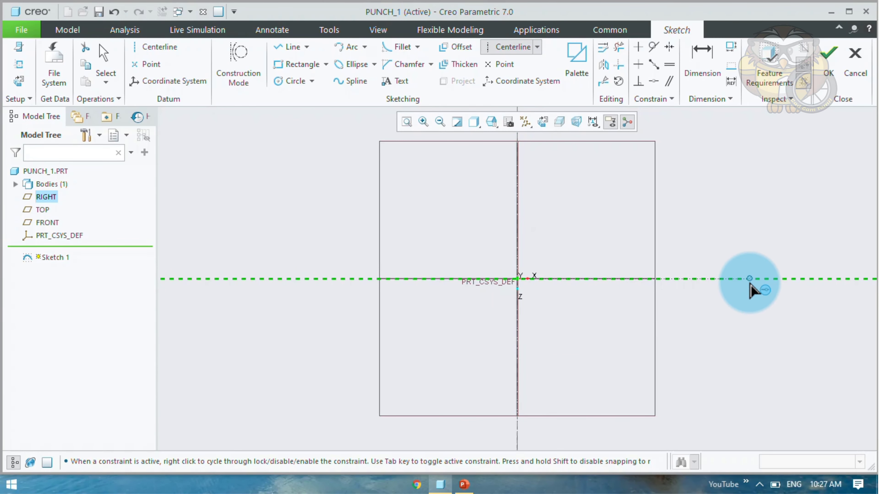
left_click(533, 289)
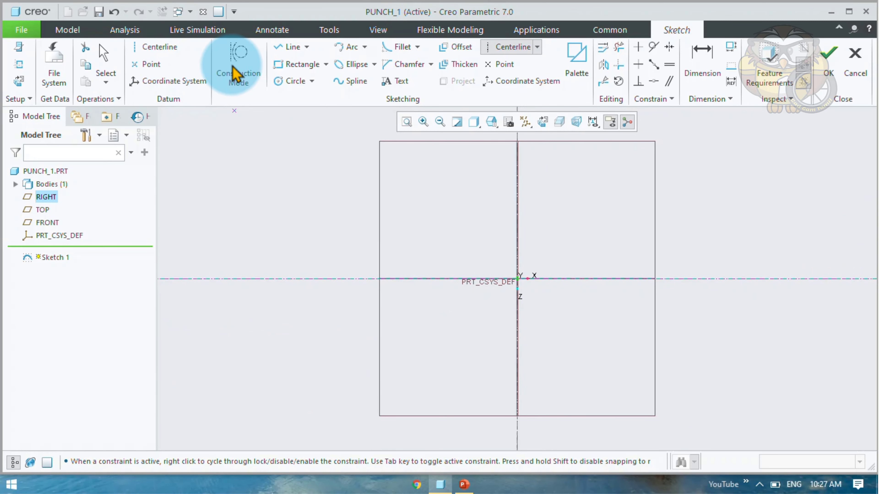
Sketch a center rectangle about 506 wide and 286 high, centred on the origin.
left_click(326, 65)
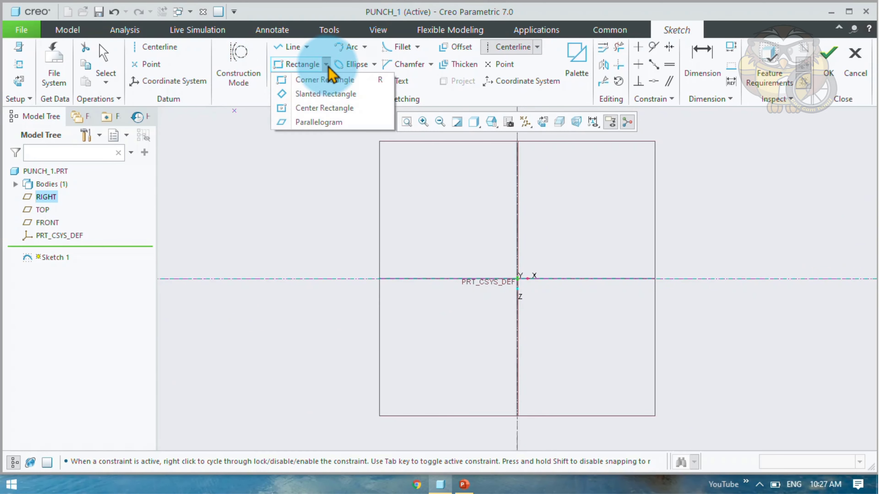
left_click(324, 109)
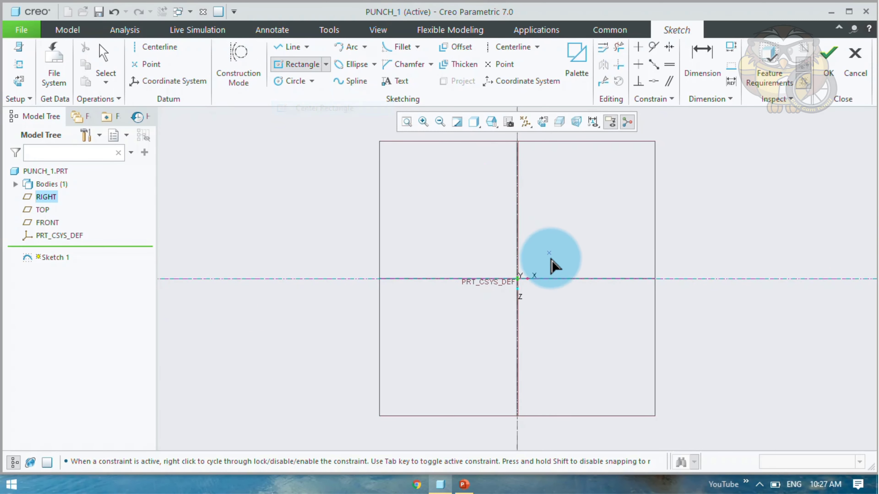
left_click(518, 280)
left_click(654, 202)
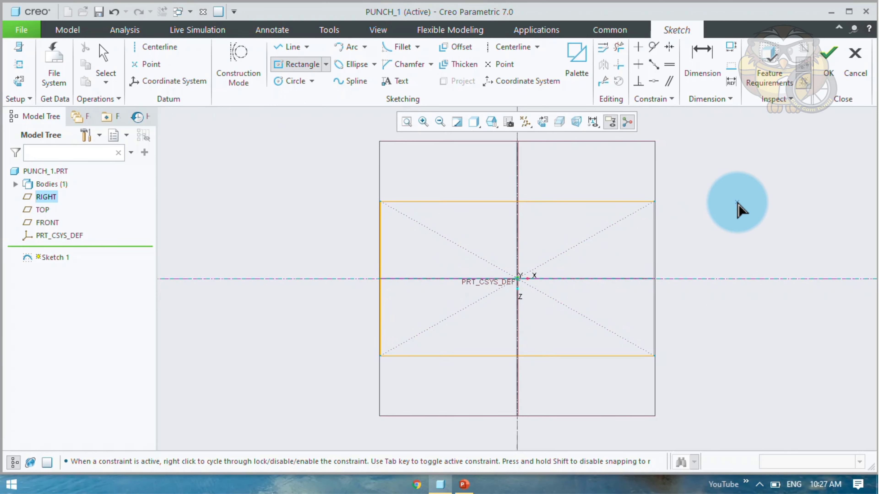
middle_click(736, 205)
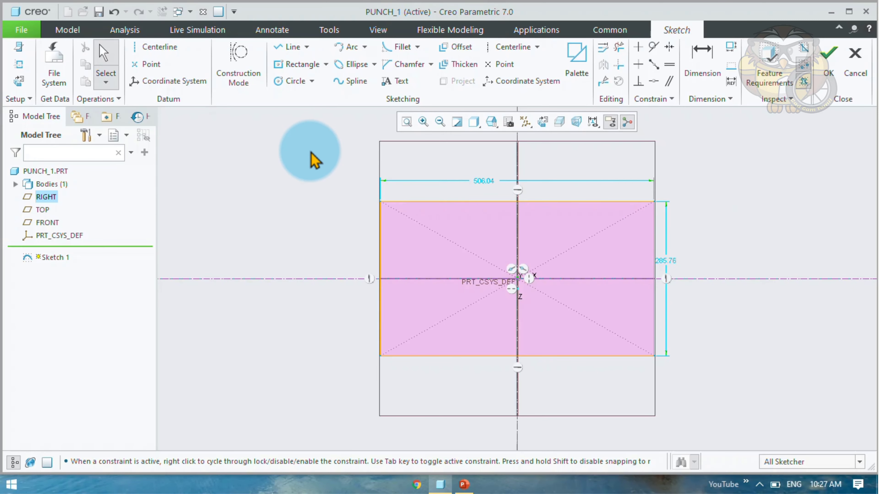
Set the rectangle's height to 40 and width to 50 together without immediate regeneration, and finish the sketch.
left_click_drag(311, 160, 784, 448)
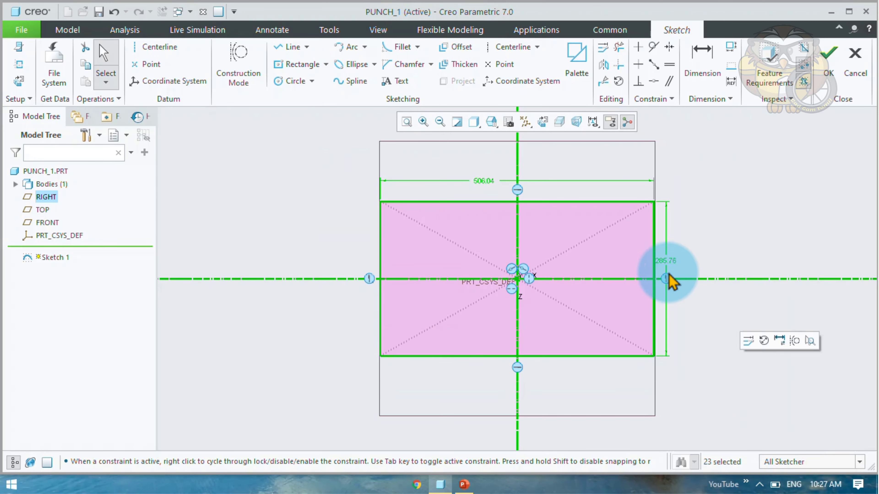
left_click(609, 55)
left_click(694, 279)
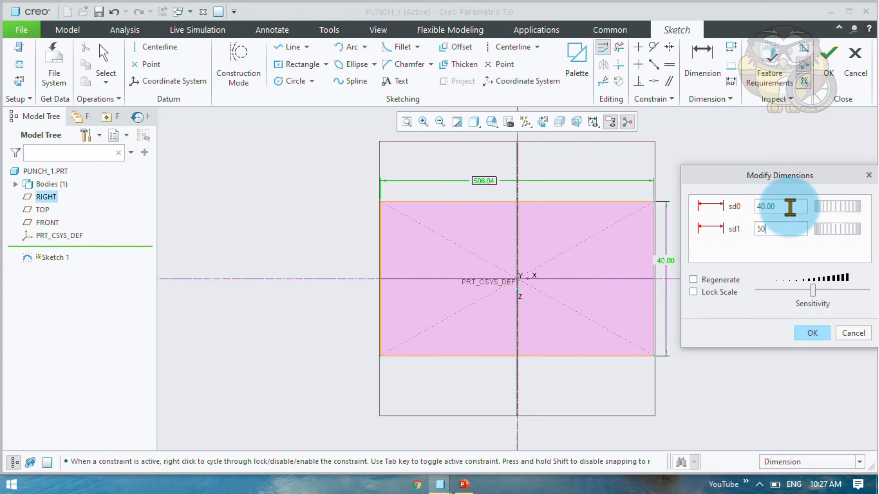
left_click(810, 334)
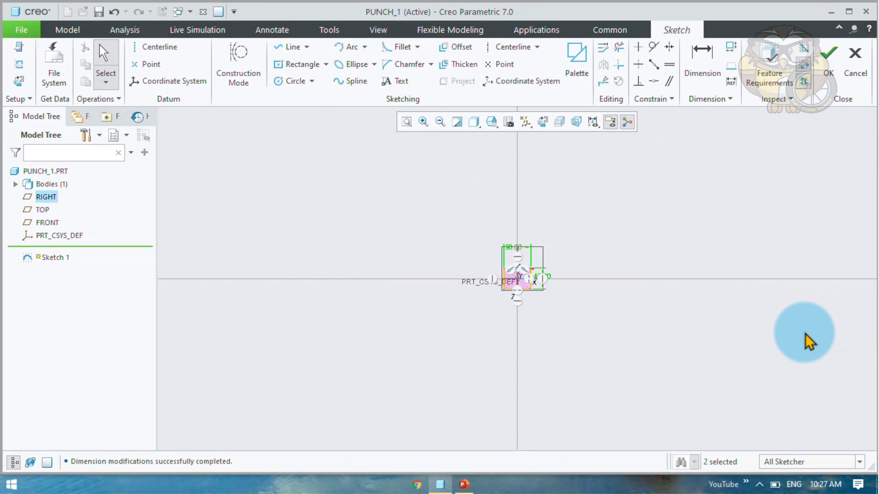
left_click(406, 122)
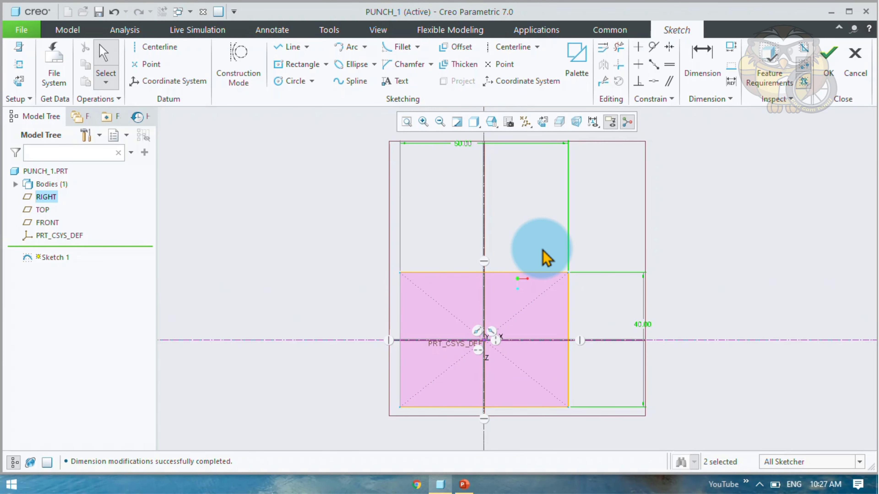
left_click(828, 58)
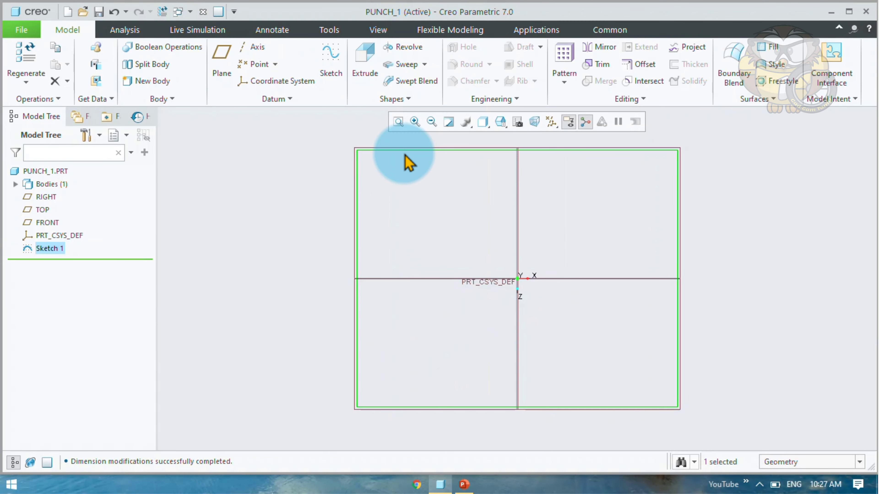
Extrude the rectangle sketch as a solid to a depth of 40.
left_click(365, 69)
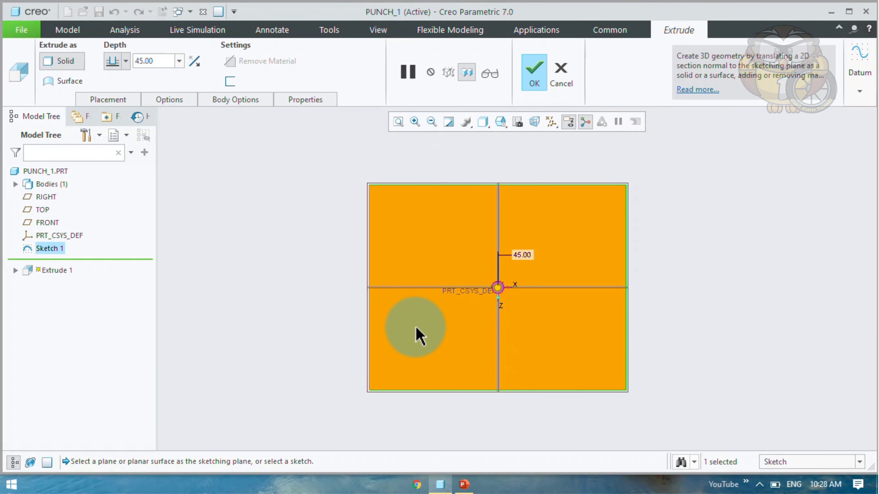
middle_click_drag(435, 317, 453, 233)
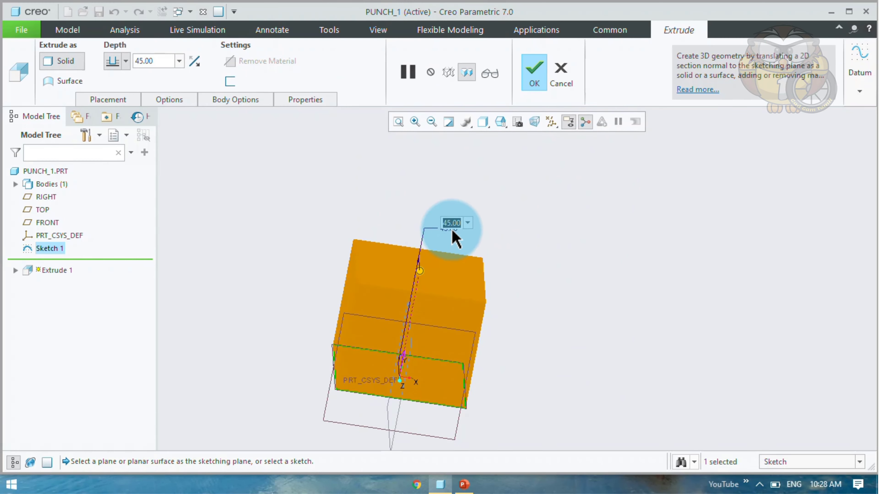
type("40")
key("Return")
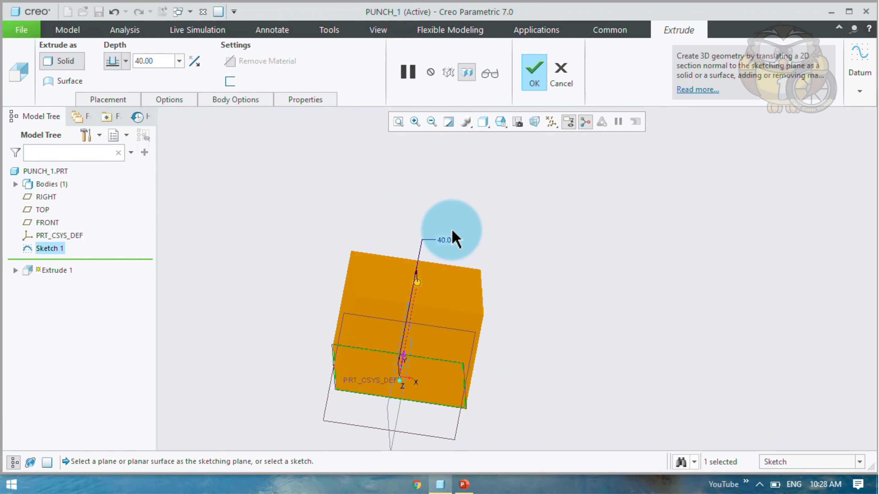
left_click(534, 70)
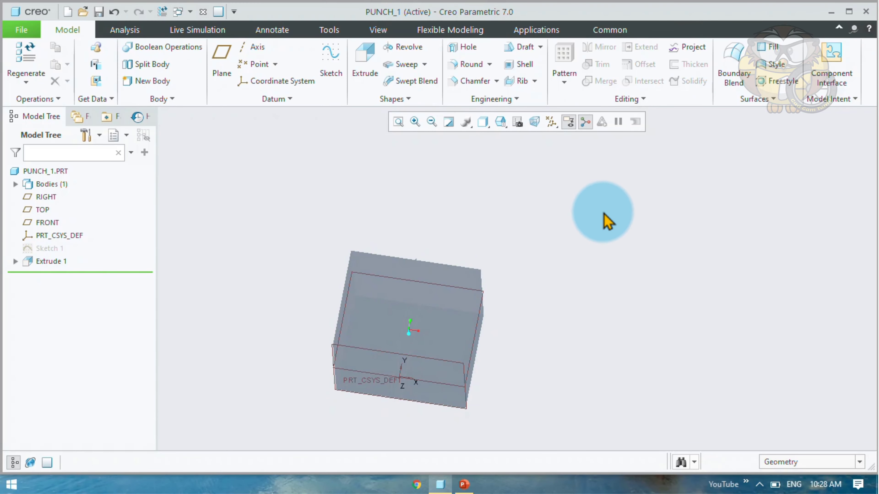
mouse_move(407, 325)
middle_mouse_down()
mouse_move(388, 341)
mouse_move(410, 334)
middle_mouse_up()
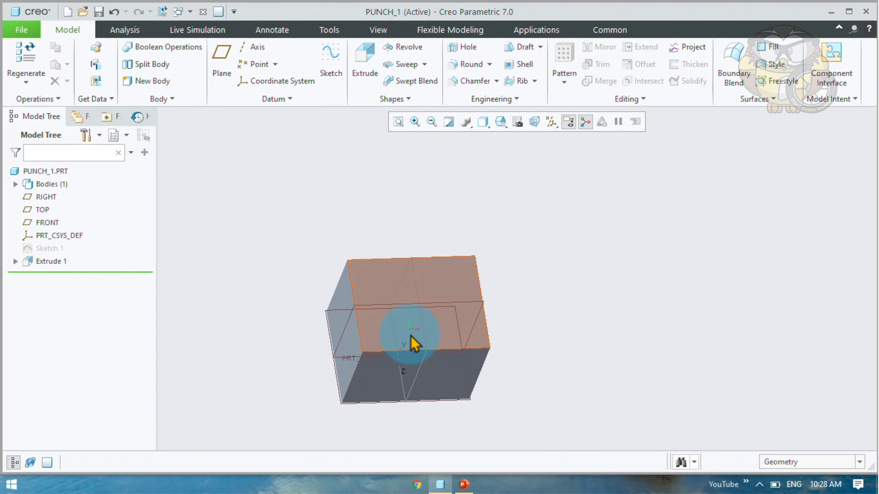
Start a sketch on the block's top face and add a vertical and a horizontal centerline through the origin.
key("ctrl+d")
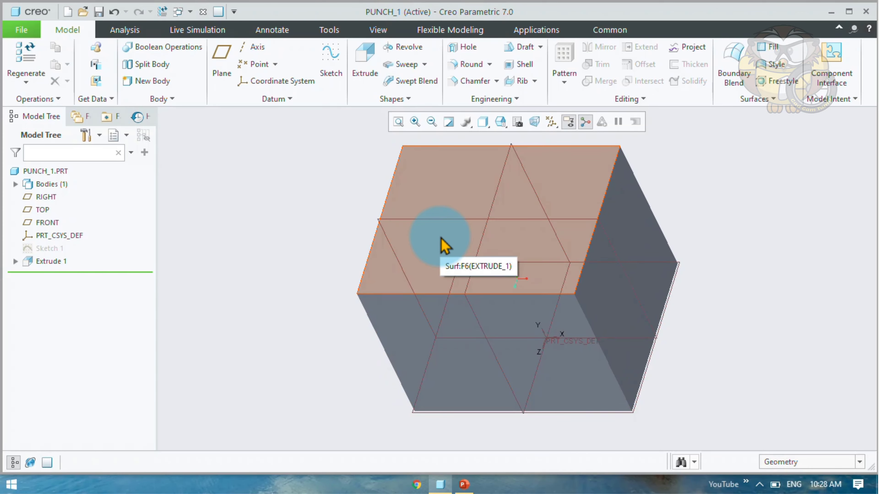
left_click(443, 246)
left_click(510, 181)
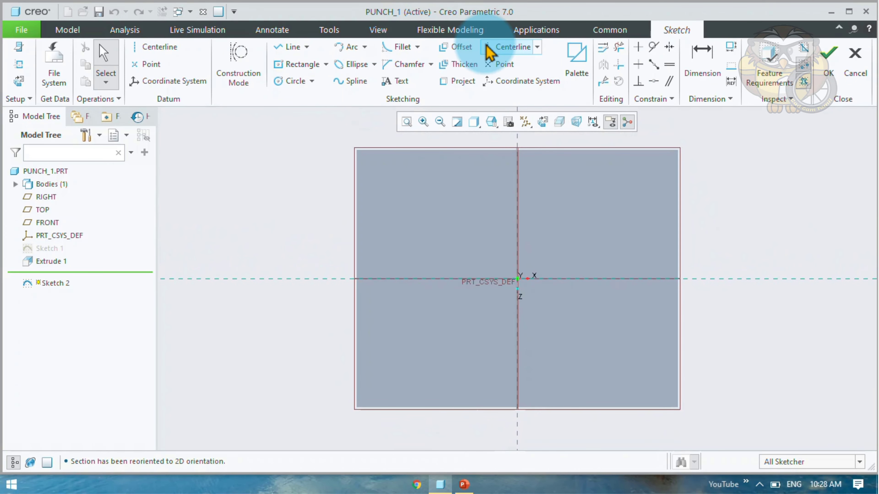
left_click(488, 52)
left_click(518, 179)
left_click(513, 277)
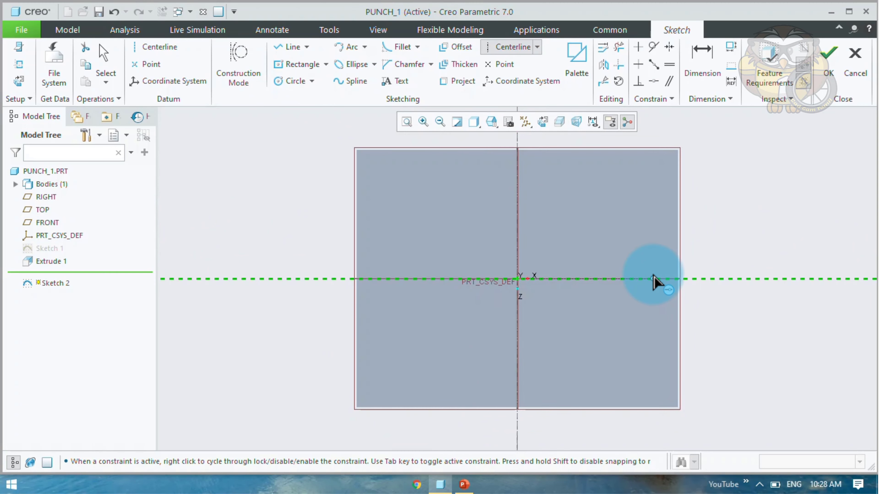
left_click(654, 276)
left_click(543, 278)
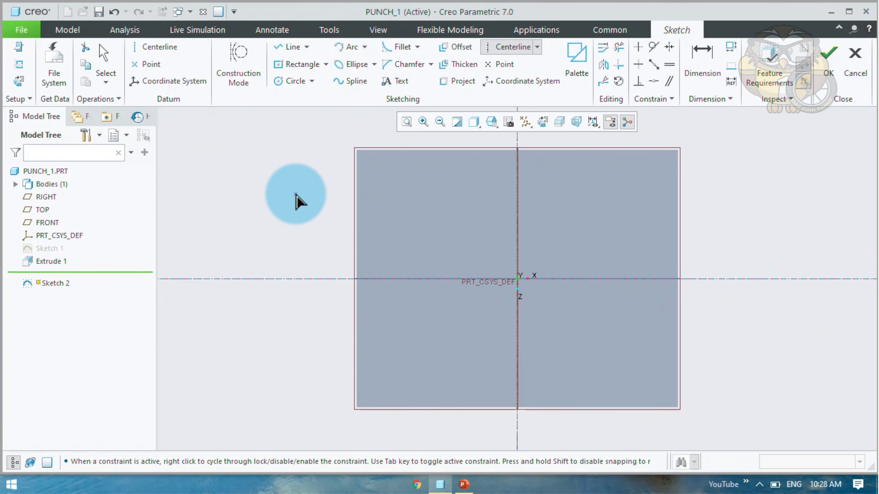
middle_click(297, 201)
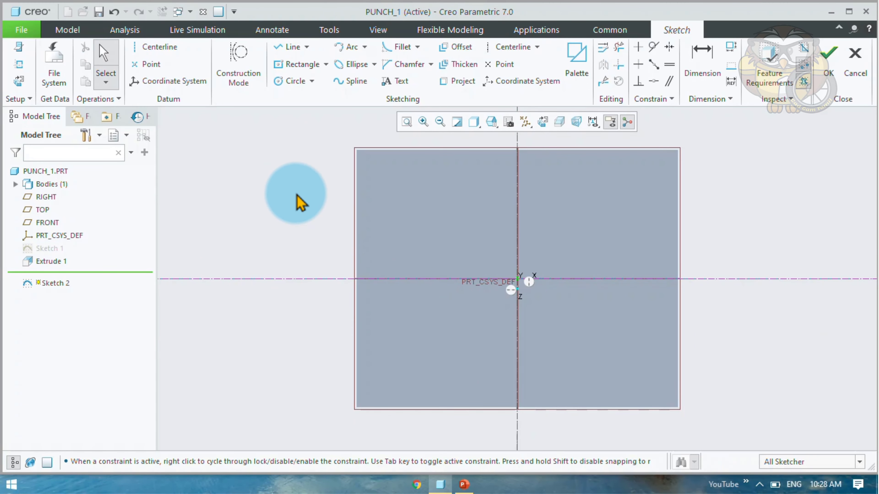
Set the model display to No Hidden and check the top-view dimensions in the Part Exercise 56 drawing.
left_click(474, 123)
left_click(485, 184)
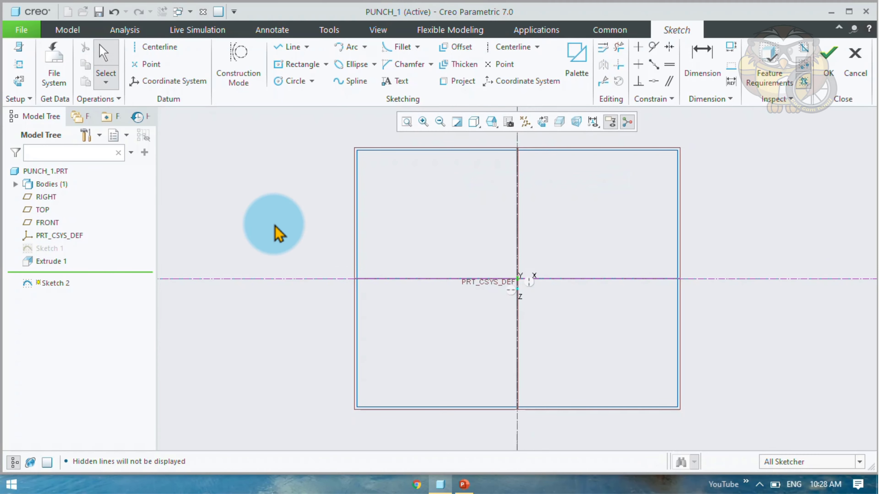
left_click(463, 484)
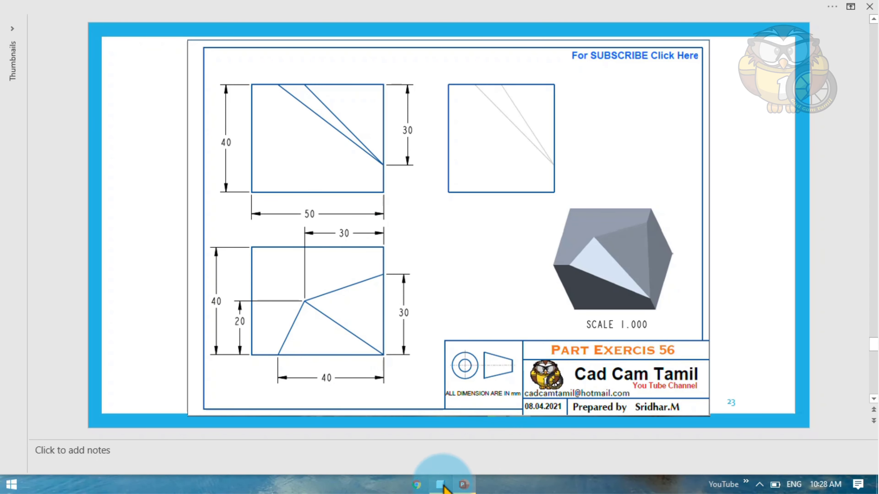
mouse_move(439, 484)
left_click(433, 446)
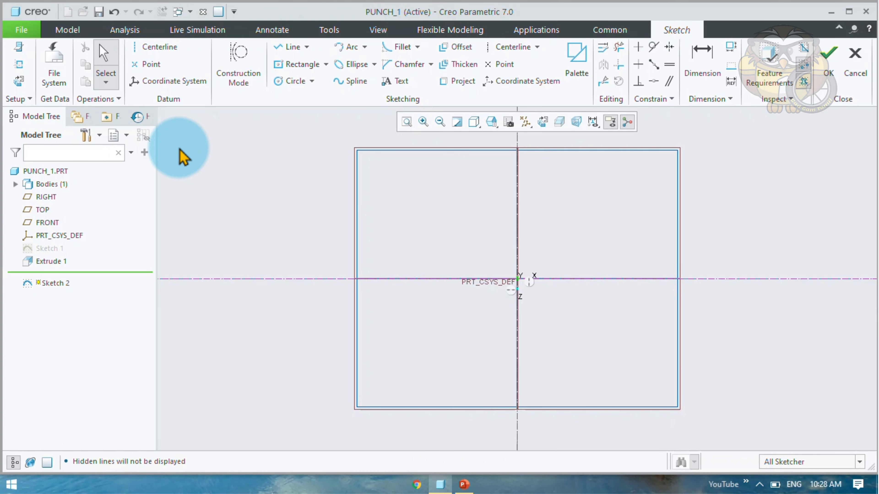
Sketch a vertical line up the face's right edge from the front-right corner and a horizontal line about 32 mm long along the front edge.
left_click(286, 49)
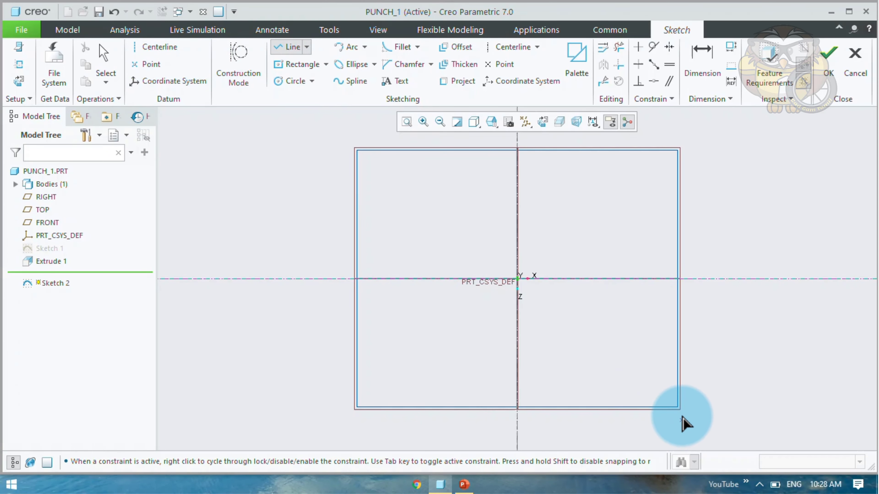
left_click(678, 408)
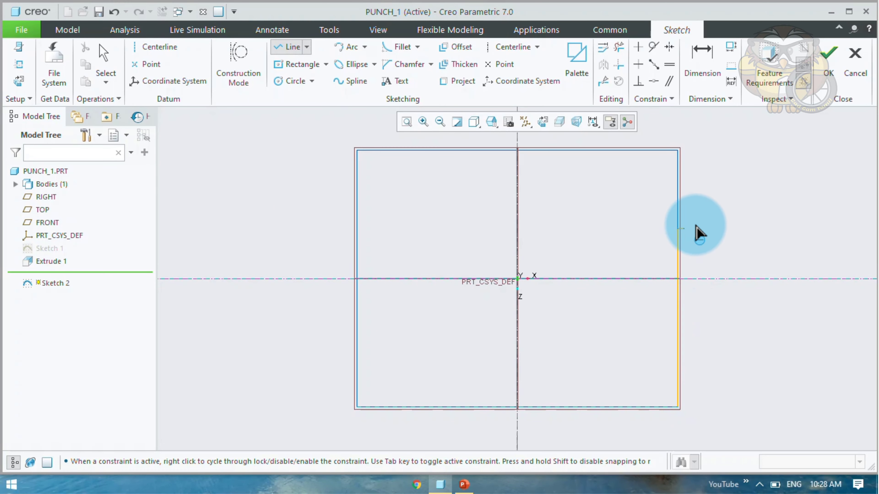
left_click(682, 417)
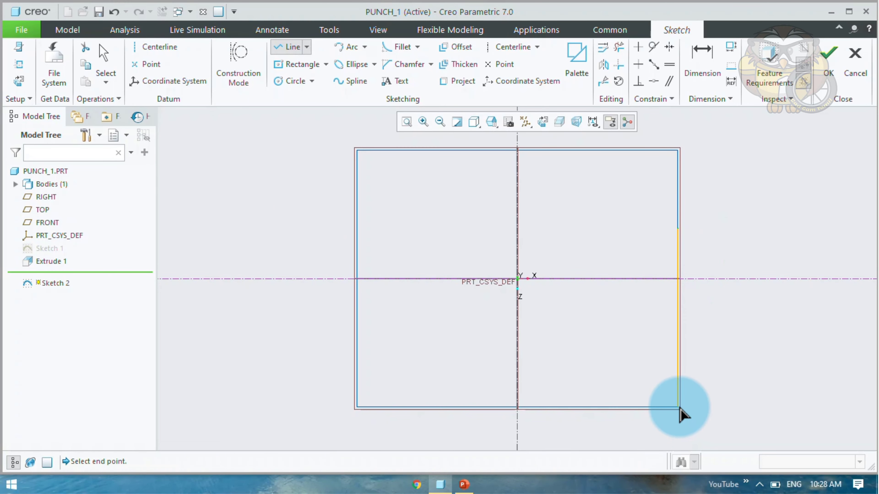
left_click(471, 410)
middle_click(459, 349)
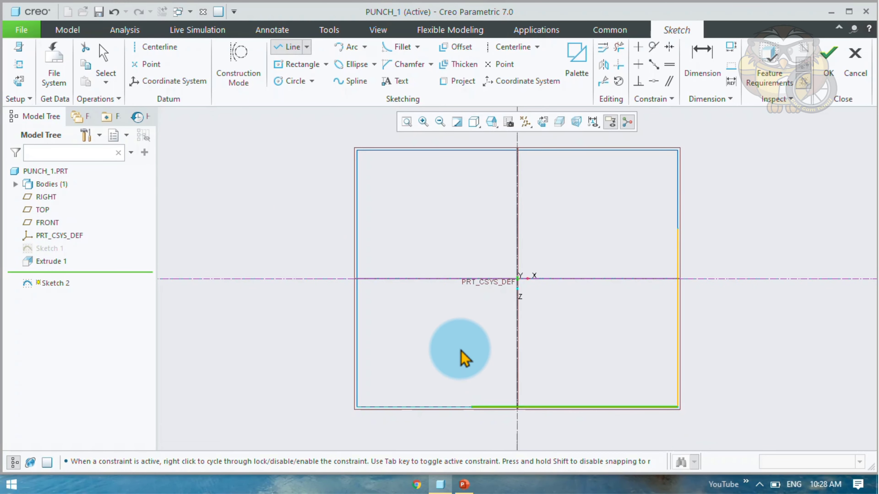
middle_click(661, 349)
Set the vertical line's length to 30 mm and the horizontal line's length to 40 mm.
left_click(668, 343)
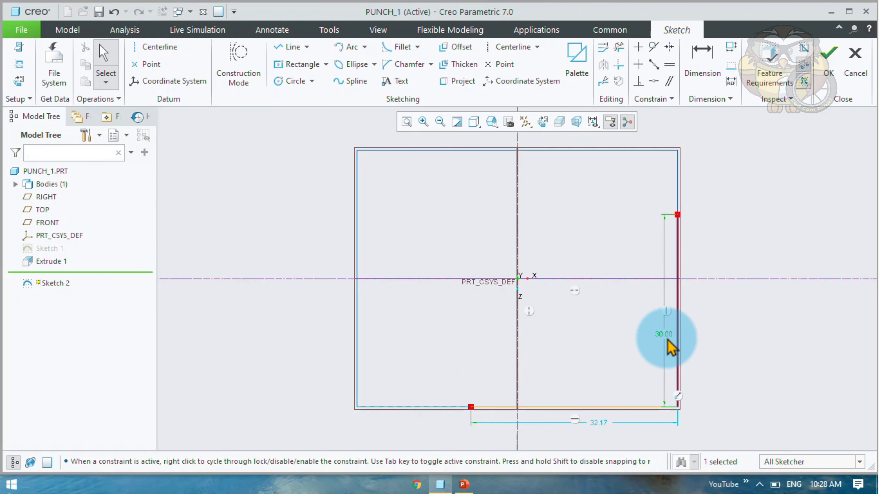
double_click(599, 423)
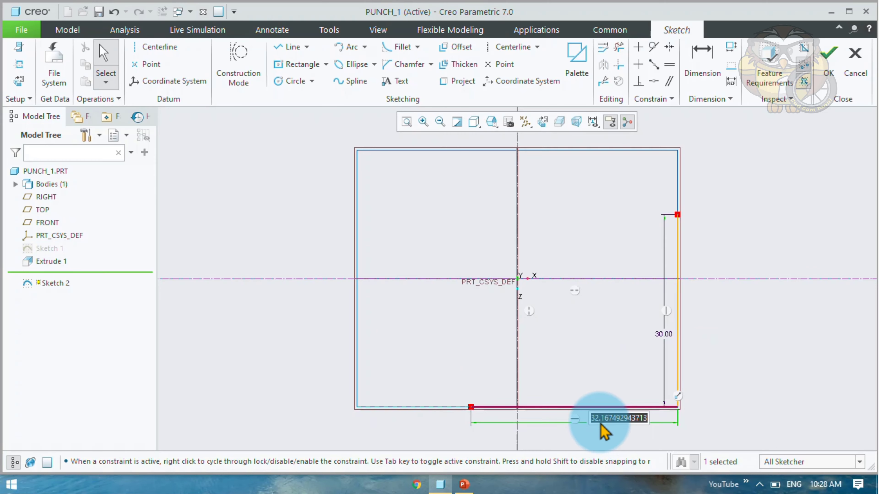
key("Return")
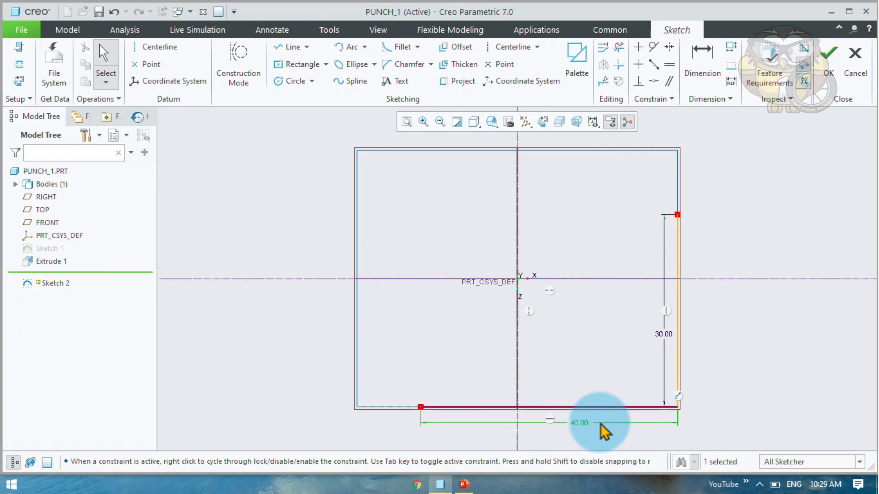
left_click(253, 387)
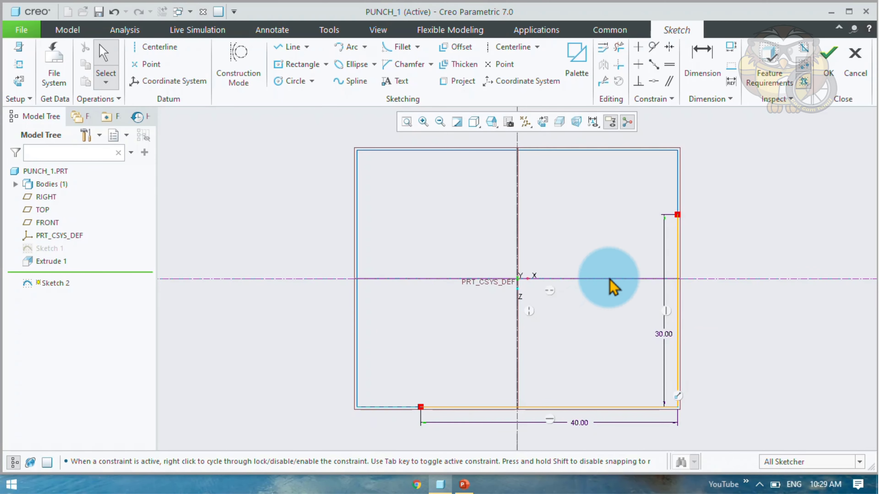
Check the inner corner's position in the drawing and place a sketch point on the horizontal centerline about 18 mm left of the origin.
left_click(463, 485)
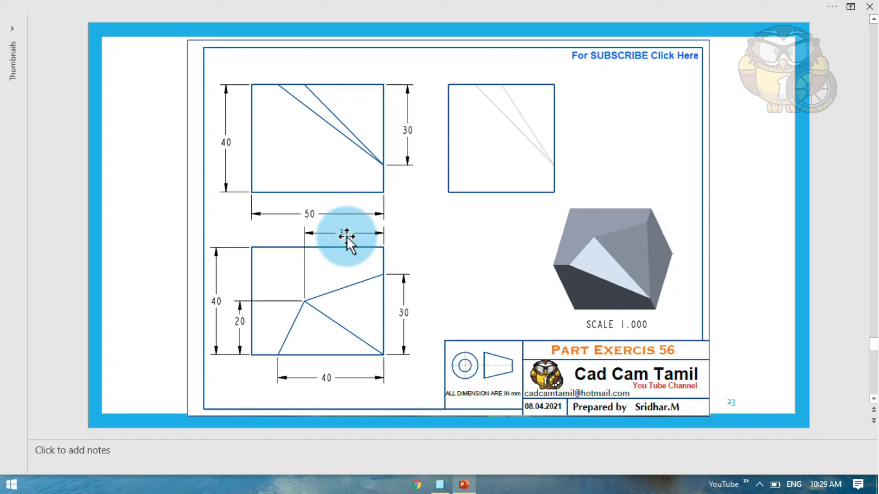
left_click(440, 484)
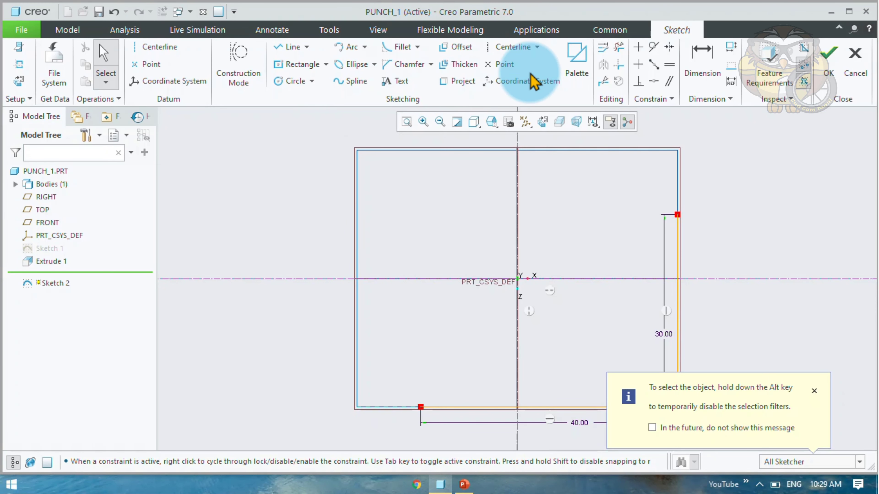
left_click(499, 65)
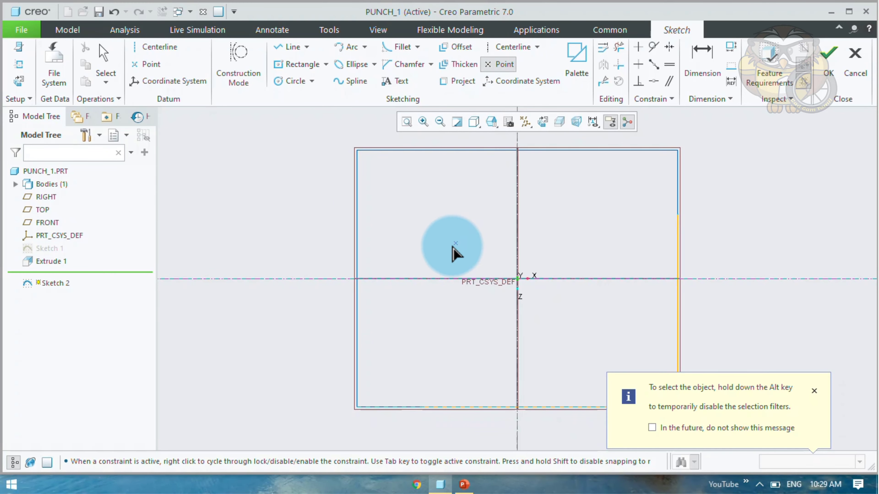
left_click(409, 279)
middle_click(443, 267)
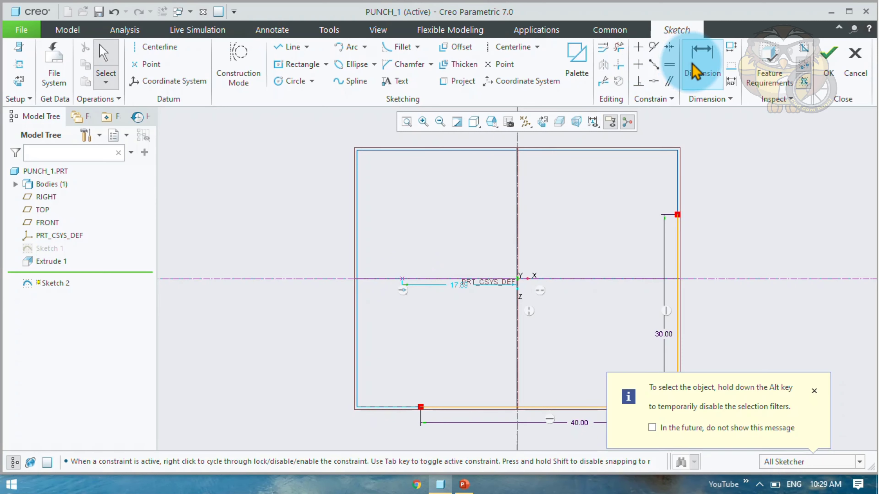
Dimension the sketch point at 30 mm from the vertical line on the right edge.
left_click(701, 59)
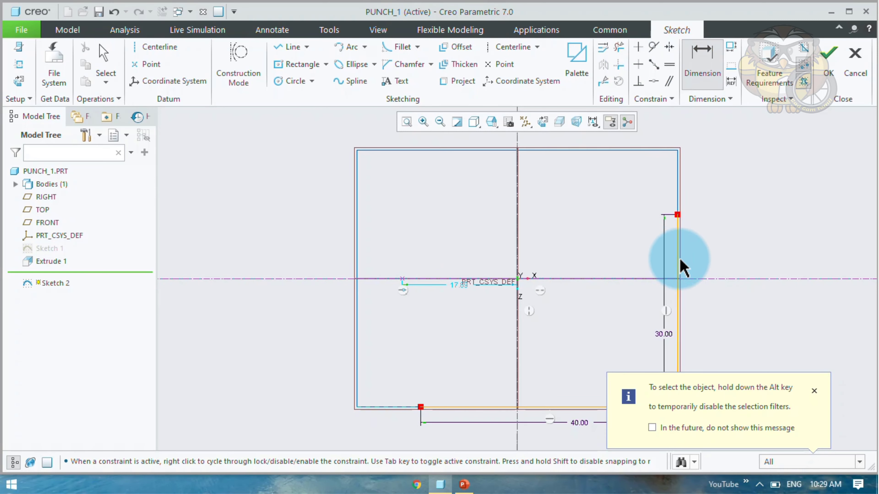
left_click(679, 266)
left_click(402, 279)
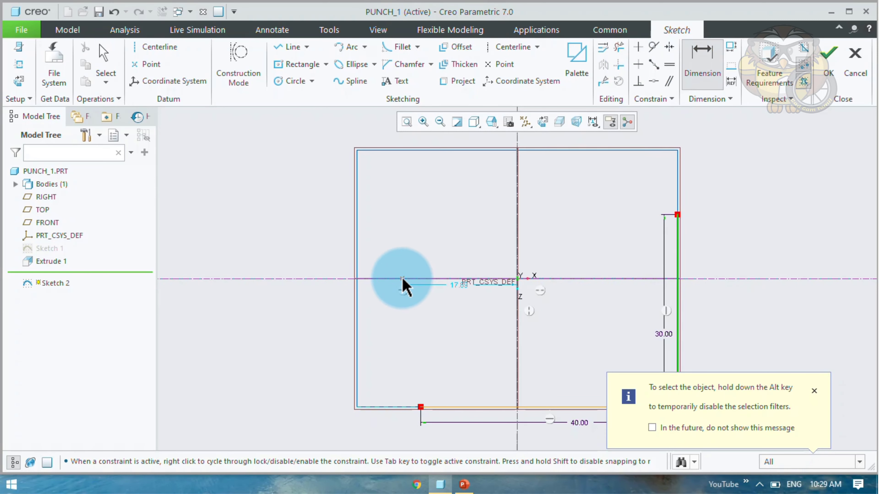
middle_click(498, 249)
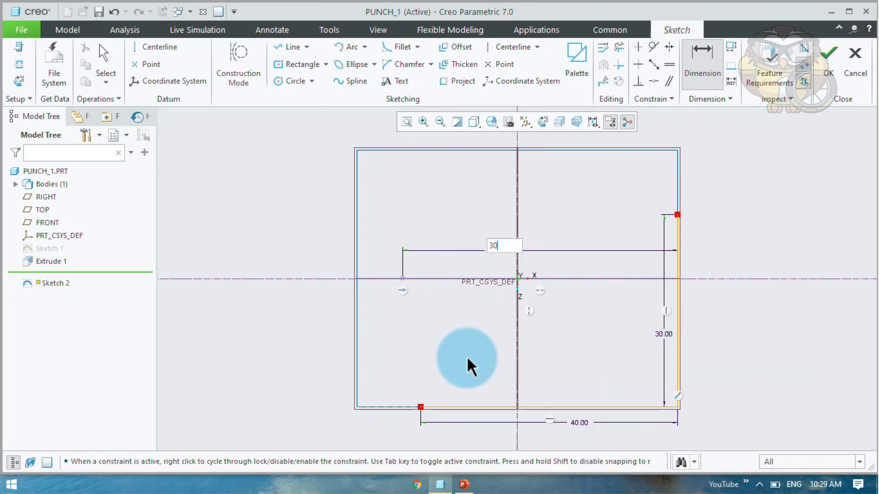
key("Return")
Close the profile with lines from the point to the free ends of the horizontal and vertical lines, and finish the sketch.
left_click(287, 47)
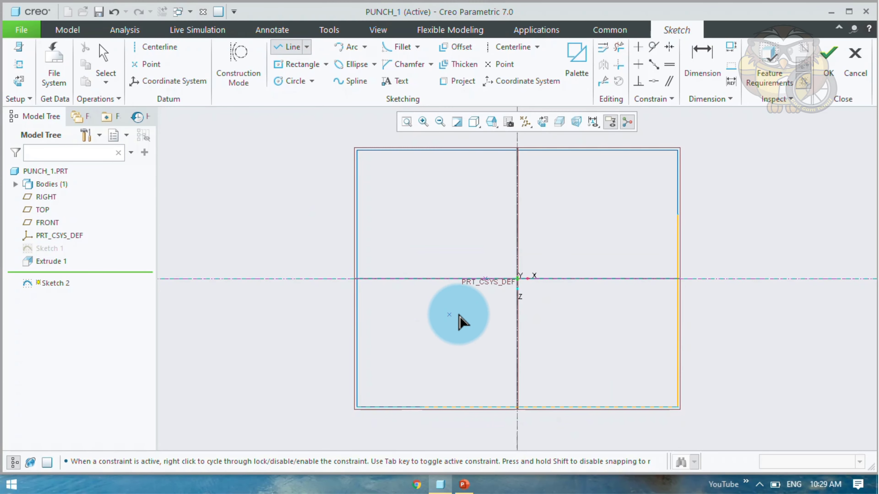
left_click(485, 279)
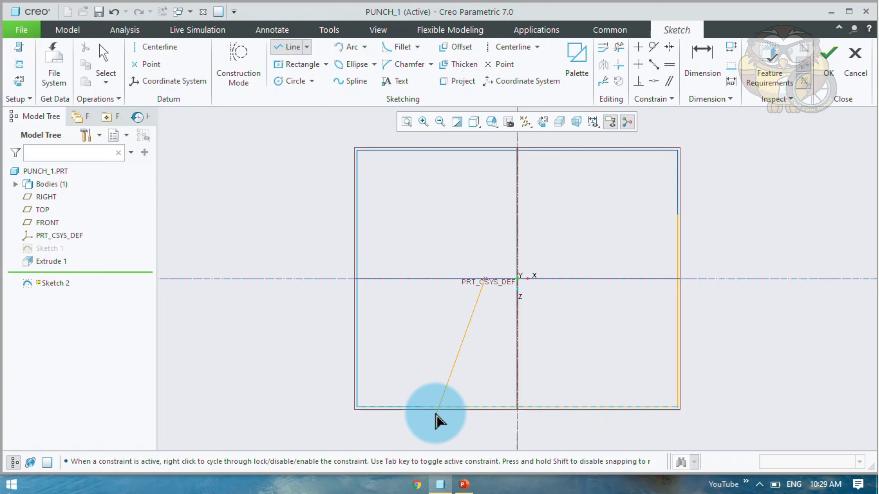
left_click(420, 406)
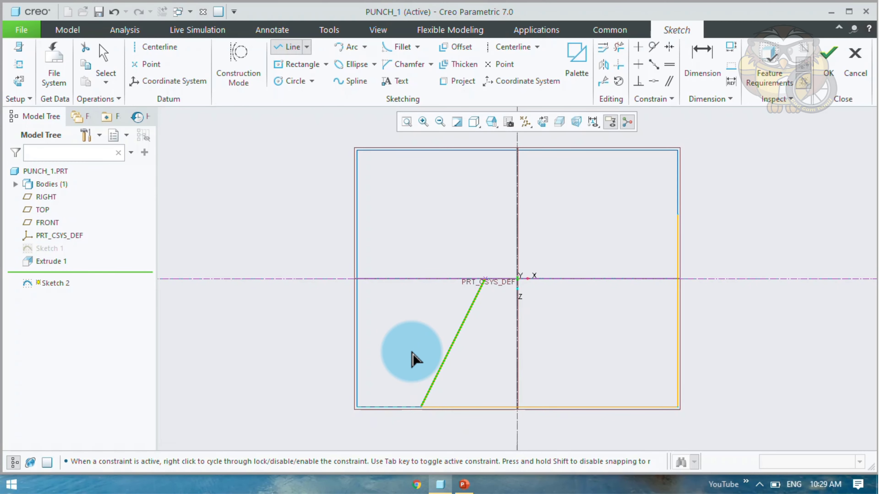
middle_click(414, 358)
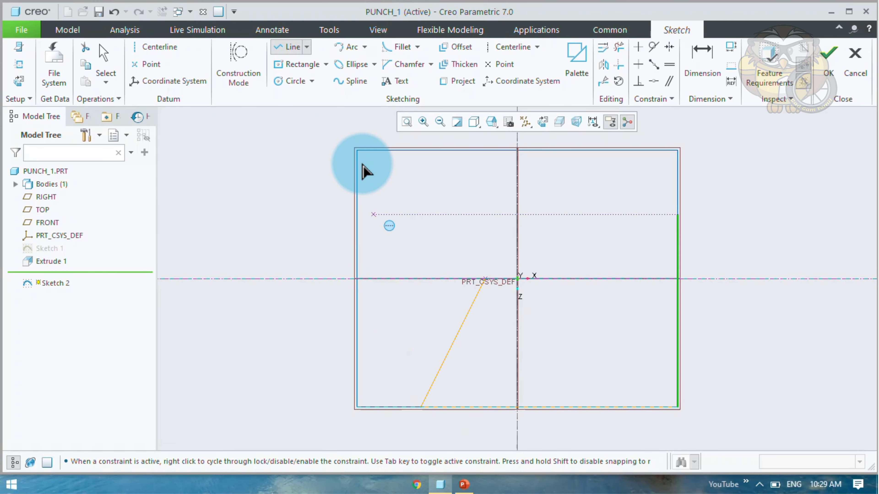
left_click(485, 279)
left_click(677, 216)
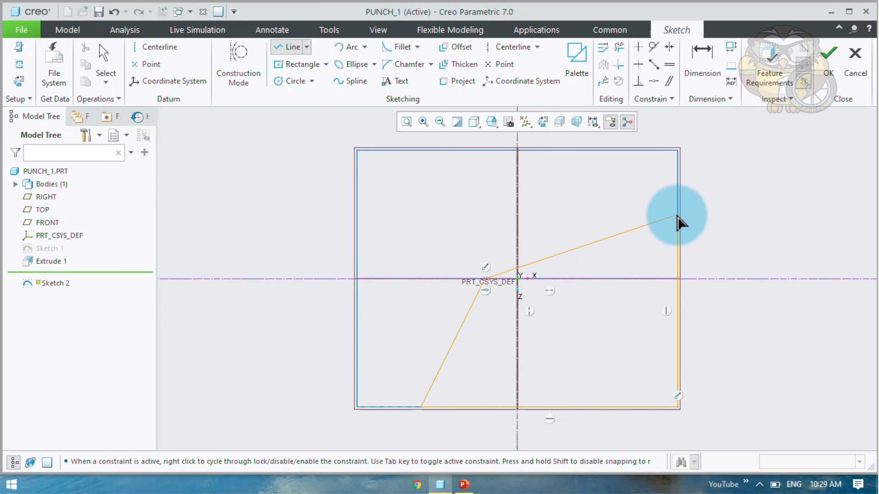
middle_click(739, 215)
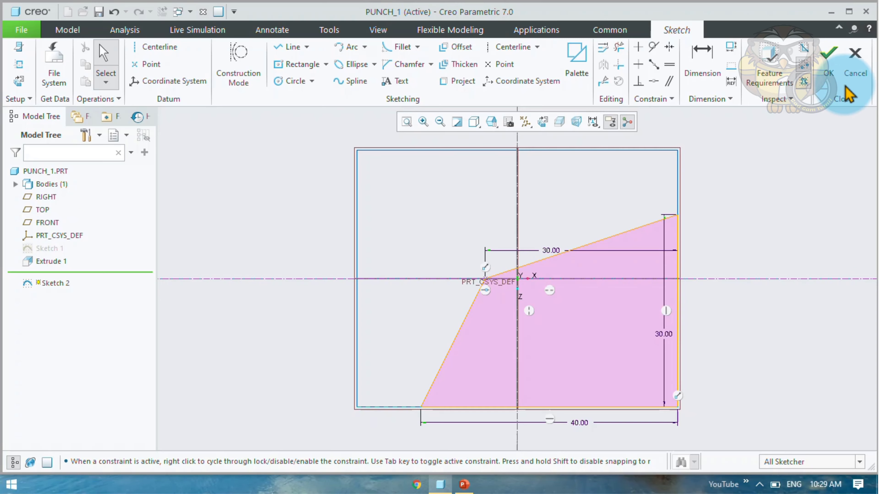
left_click(830, 61)
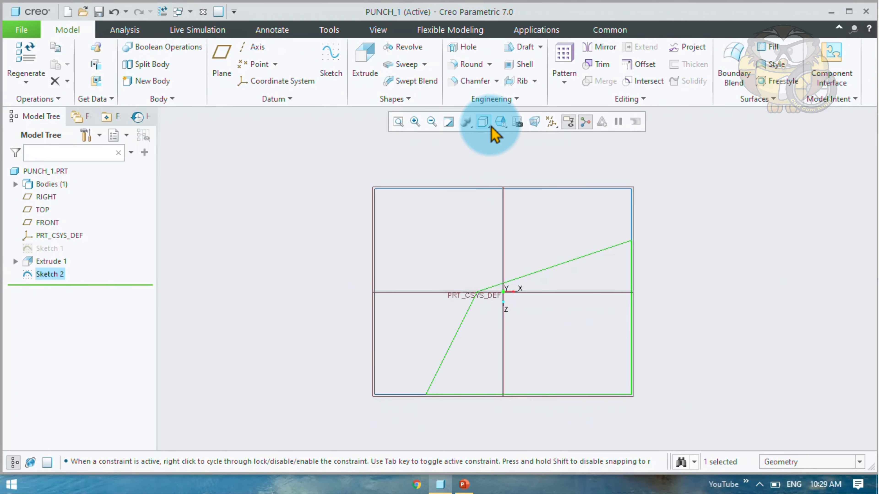
Restore the shaded model display and view the finished four-sided sketch on the block's top face.
left_click(482, 122)
left_click(493, 167)
middle_click_drag(465, 346, 392, 350)
scroll(311, 353, "down", 5)
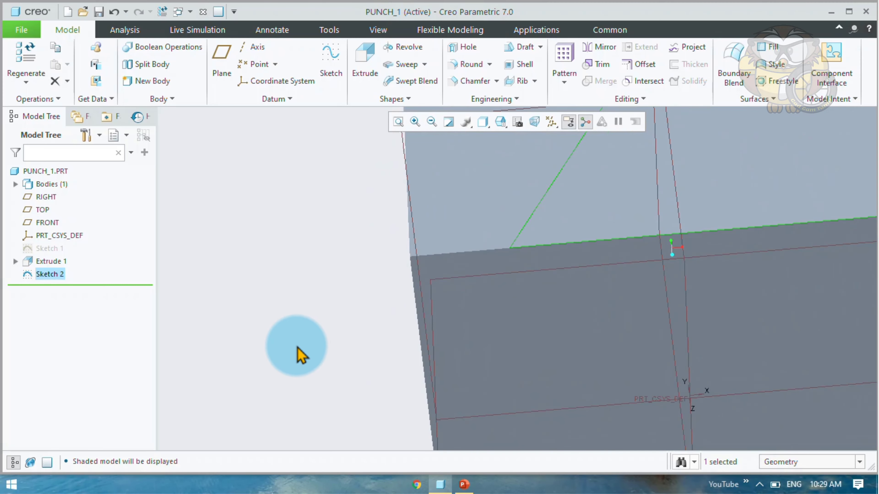
left_click(512, 228)
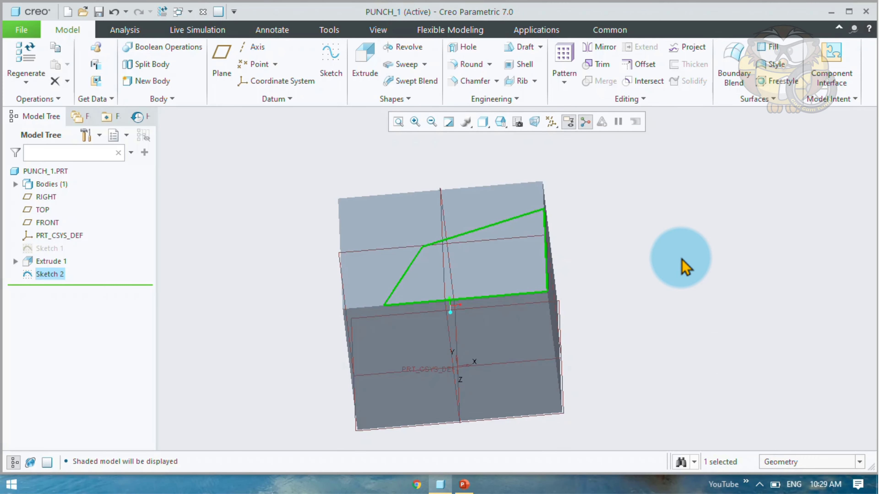
Start a Blend feature and use the four-sided sketch on the block's top face as its first section.
left_click(683, 266)
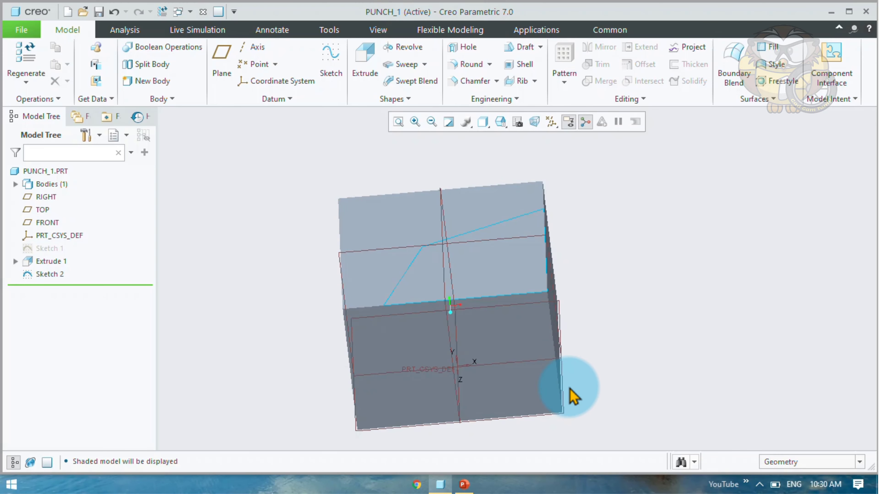
left_click(408, 100)
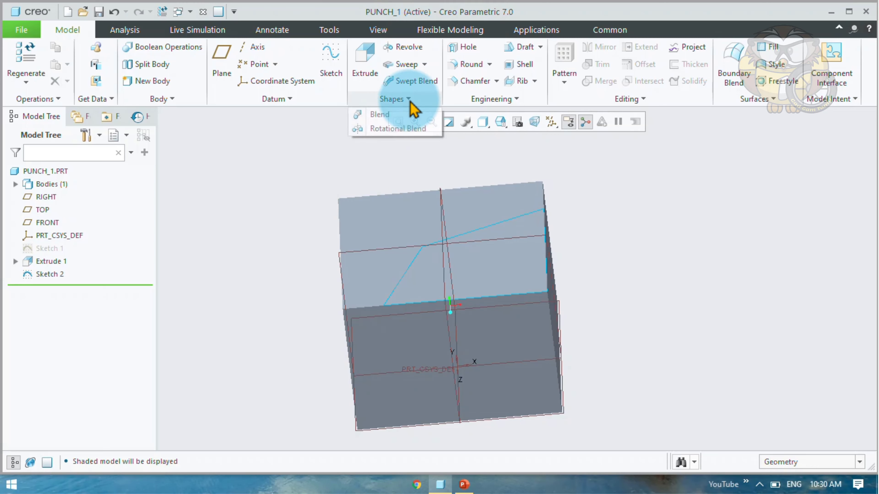
left_click(380, 115)
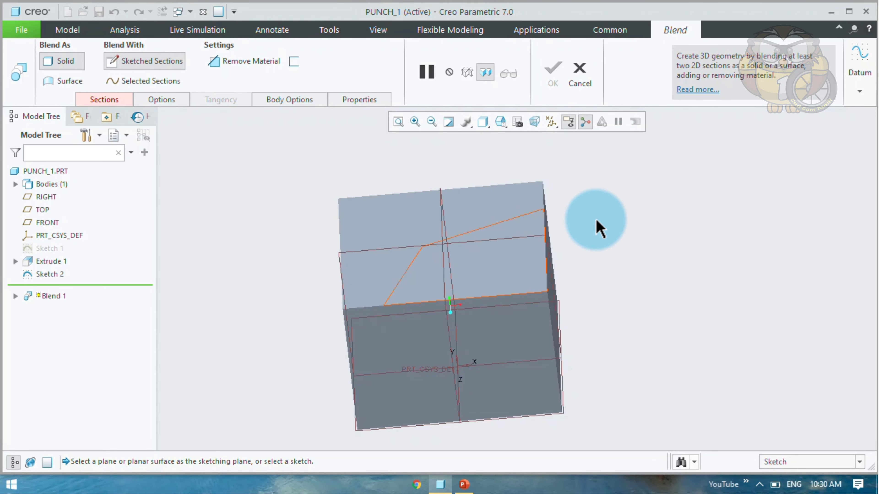
left_click(519, 227)
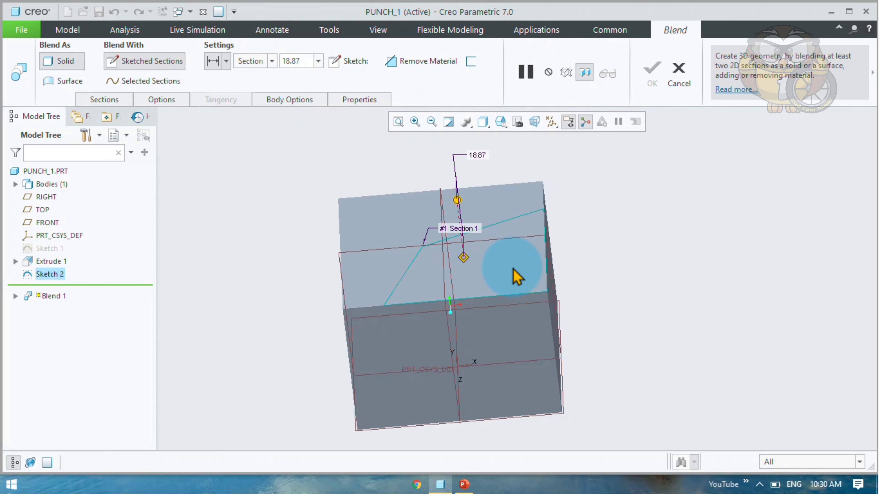
Set section 2's offset from section 1 to -30 mm, into the block, and check the depth against the drawing.
left_click(123, 102)
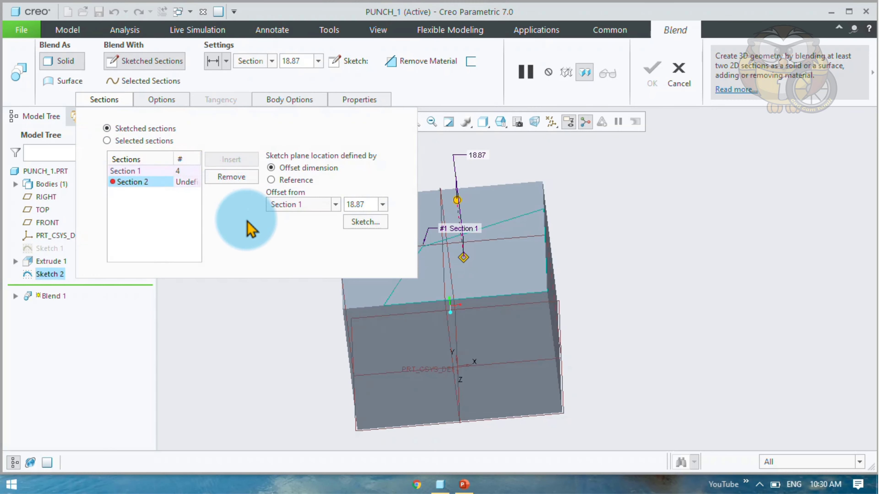
left_click(374, 203)
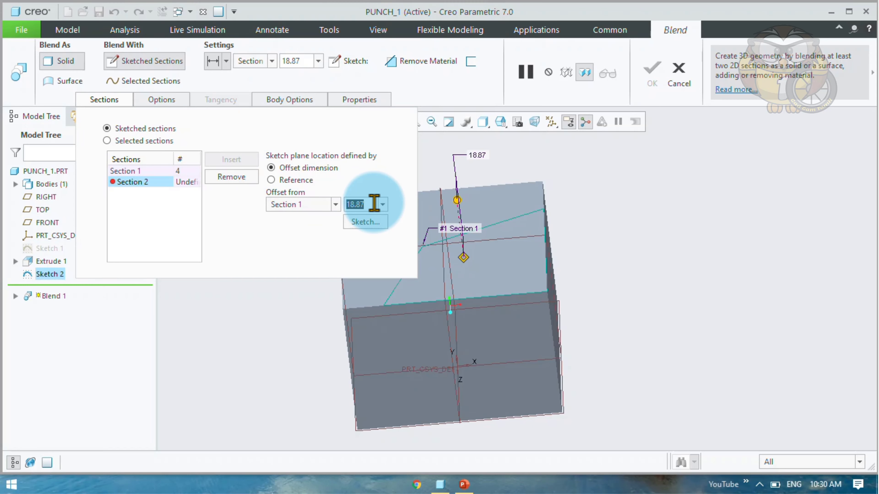
type("-30")
key("Return")
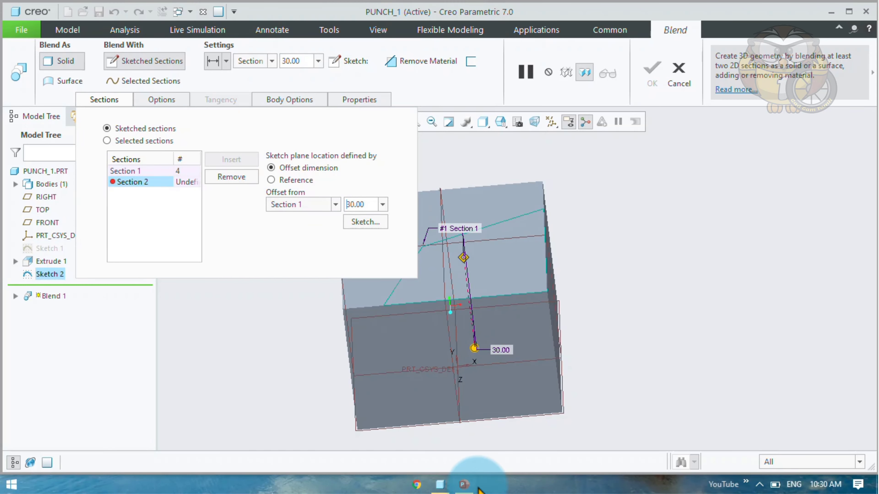
left_click(463, 484)
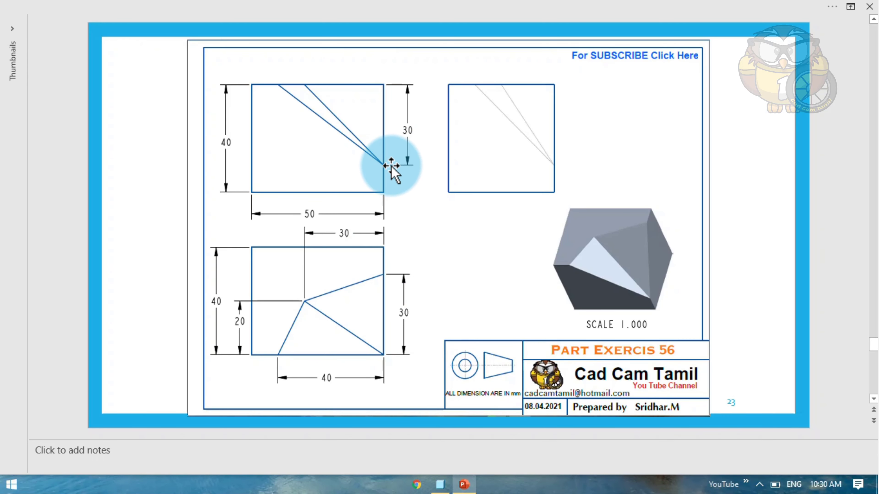
left_click(440, 483)
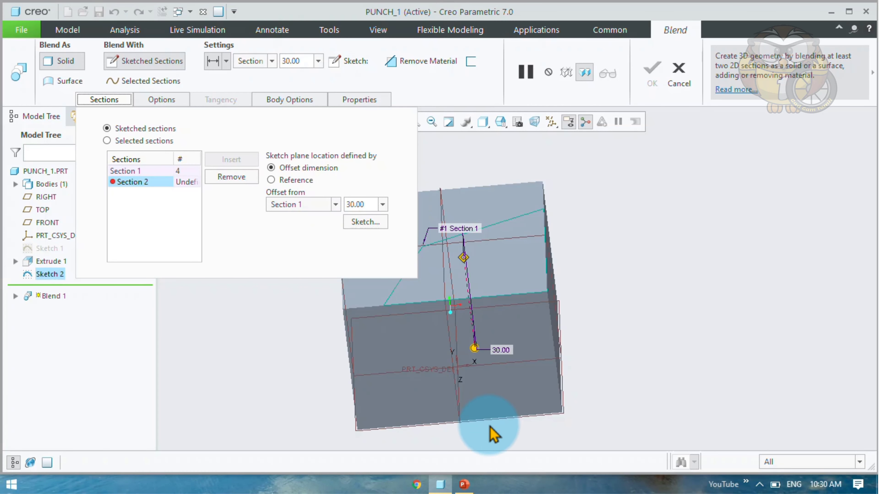
Sketch section 2 as a single point on the block's front right corner, viewed flat, and finish the sketch.
left_click(366, 222)
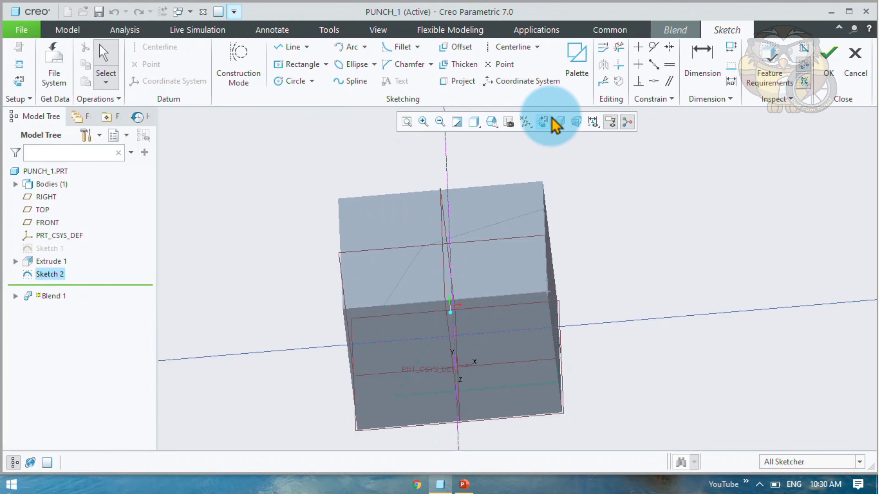
left_click(543, 121)
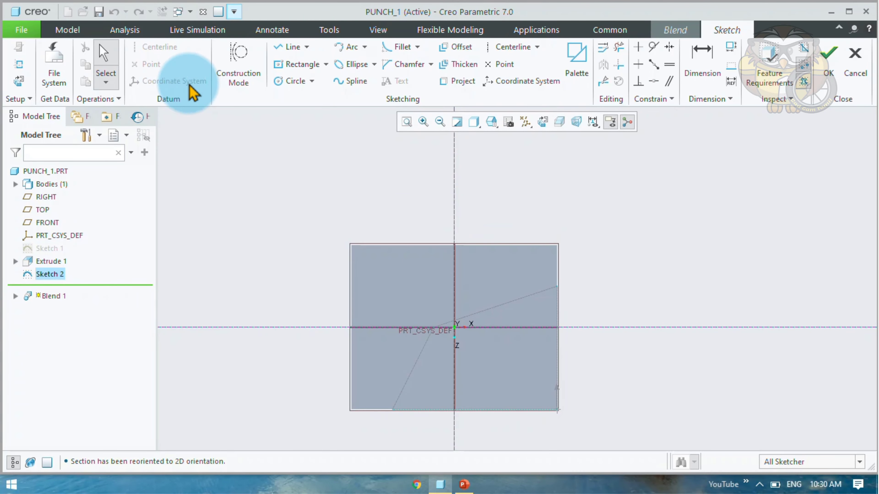
left_click(488, 67)
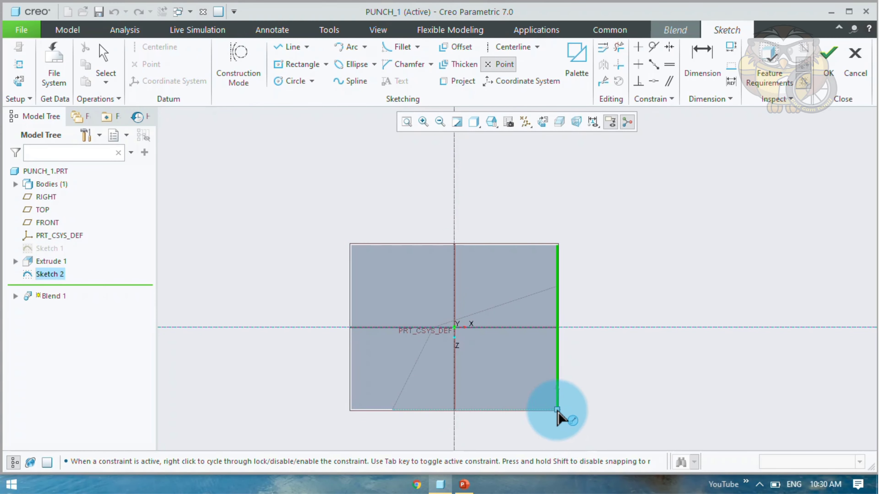
left_click(557, 411)
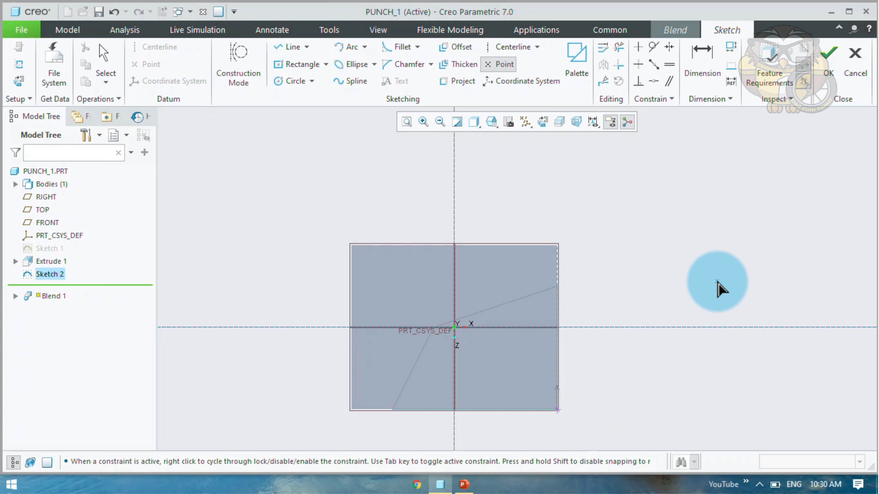
left_click(828, 61)
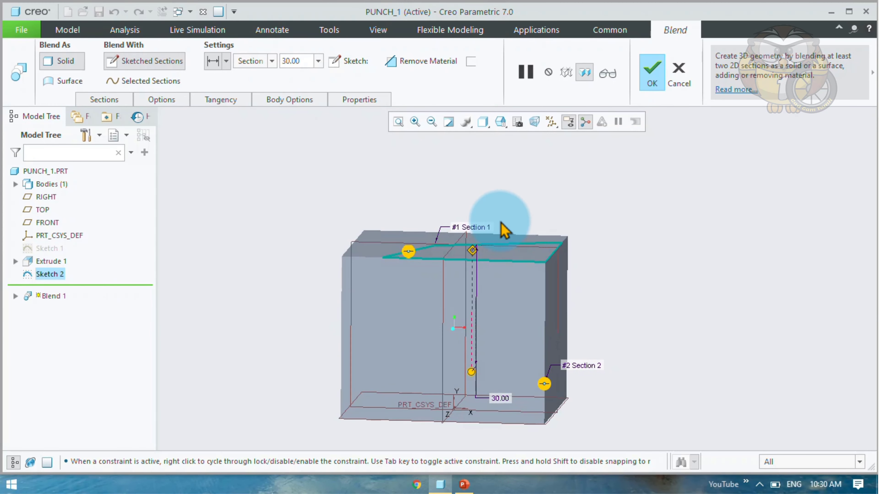
Set the blend to remove material, inspect the cut preview on the block, and complete the feature.
left_click(415, 61)
middle_click_drag(595, 284, 647, 300)
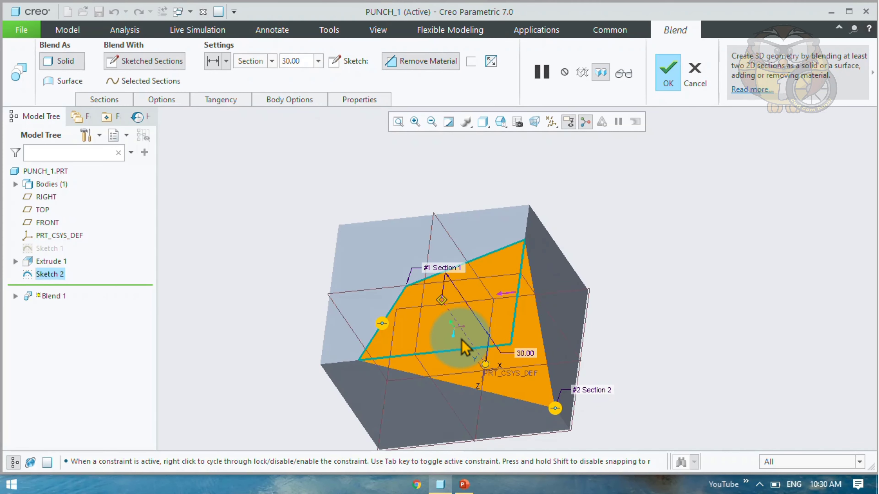
left_click(668, 73)
Examine the finished angled corner cut on the block from an oblique view, both from afar and close up.
middle_click_drag(661, 180, 546, 277)
scroll(544, 270, "down", 3)
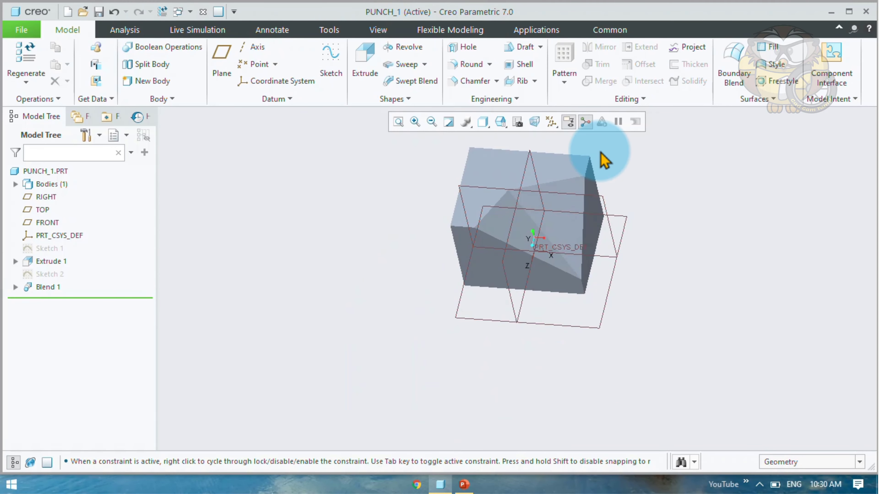
scroll(600, 150, "down", 2)
scroll(591, 168, "down", 1)
scroll(469, 288, "up", 2)
scroll(564, 194, "down", 1)
scroll(502, 294, "down", 1)
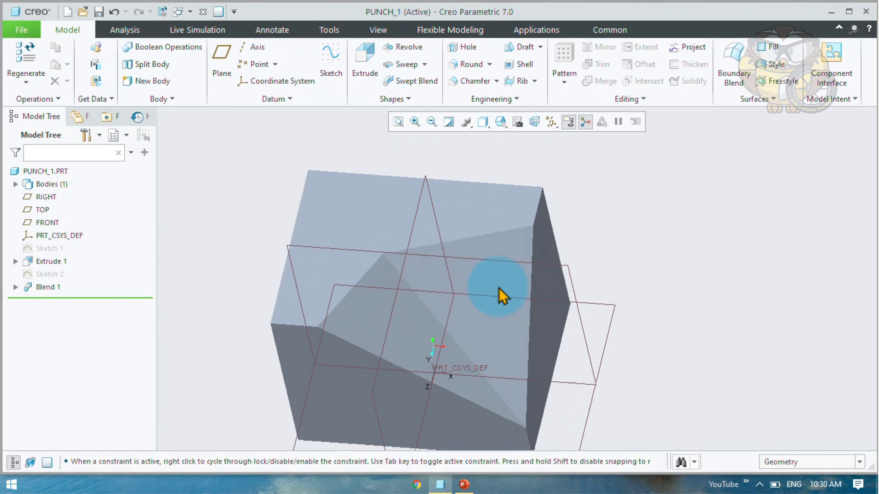